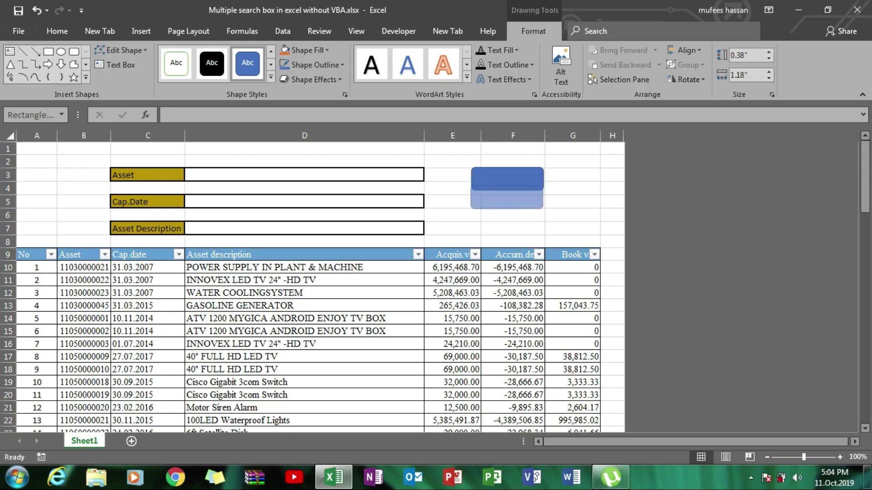
Finish the second rectangle and type the label 'Search' into the upper rectangle.
left_click(572, 181)
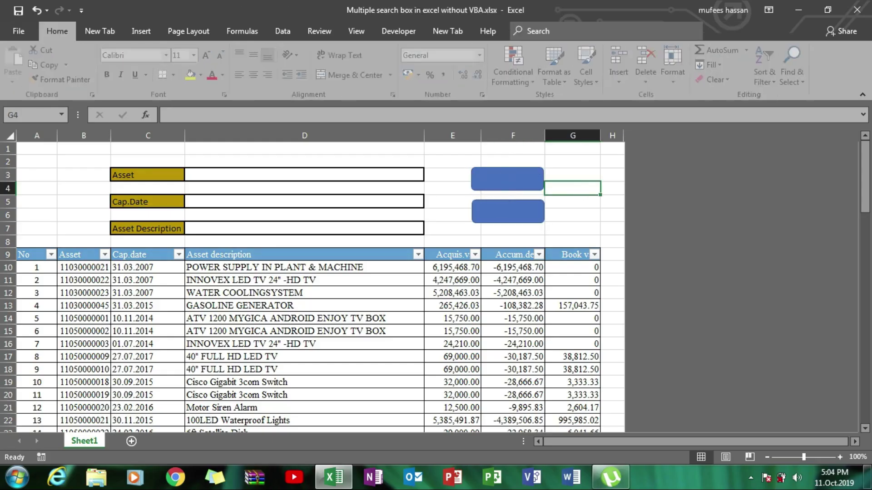
left_click(507, 179)
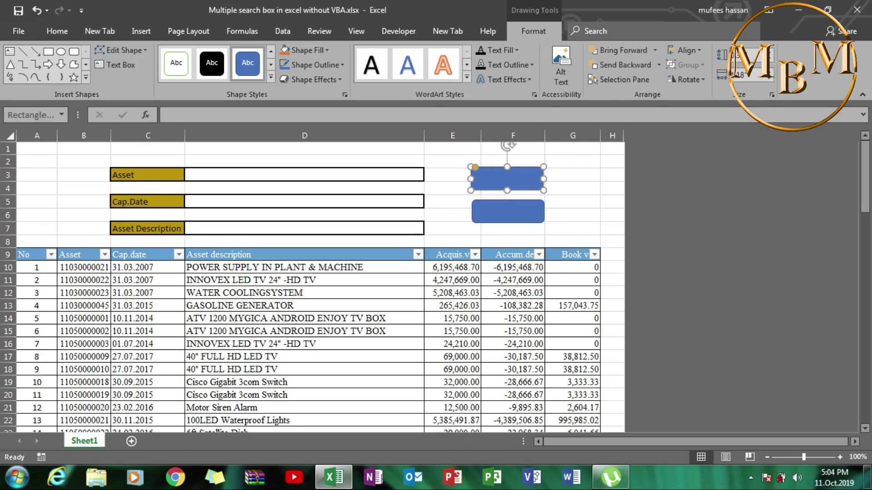
right_click(525, 180)
left_click(560, 253)
type("ear")
key("shift+Left")
key("shift+Left")
key("shift+Left")
key("shift+Left")
key("shift+Left")
key("shift+Left")
key("shift+Left")
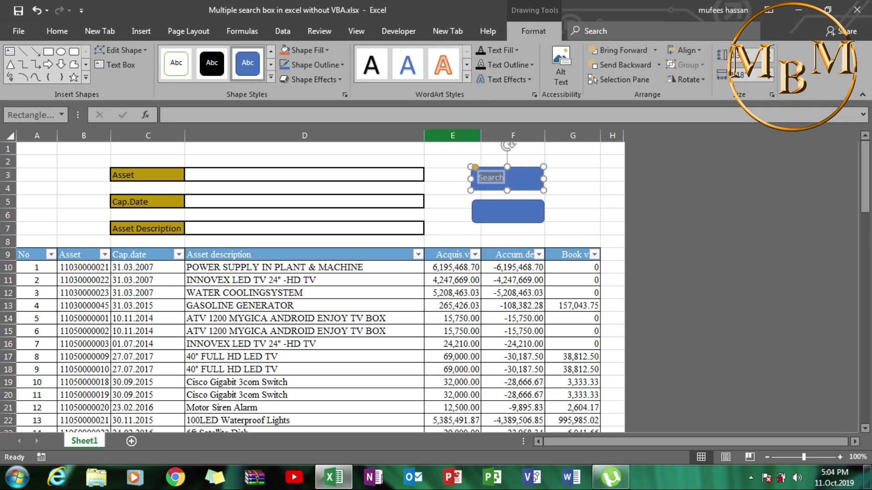
Make the Search label 20-point text, centred horizontally and vertically.
left_click(57, 31)
left_click(181, 55)
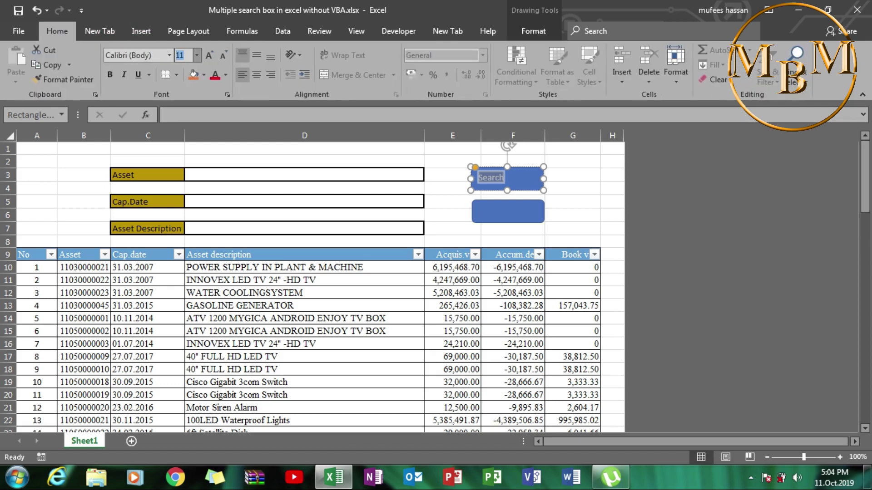
left_click(197, 55)
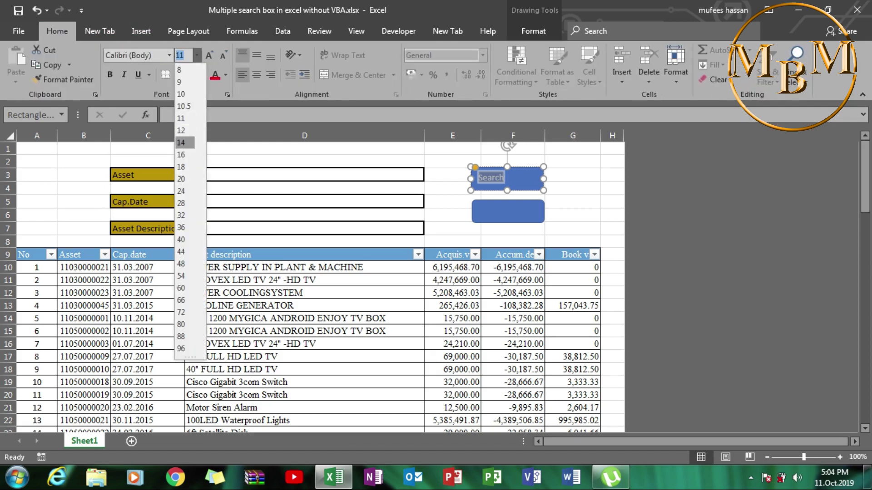
left_click(180, 131)
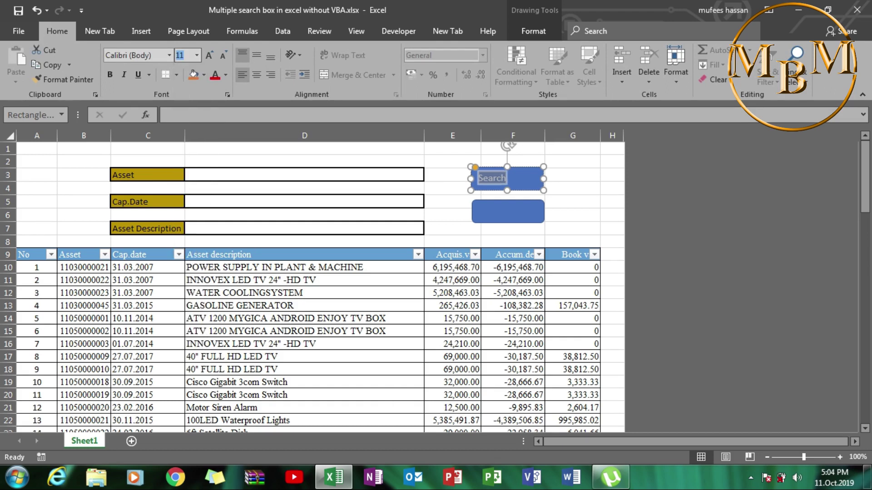
left_click(197, 55)
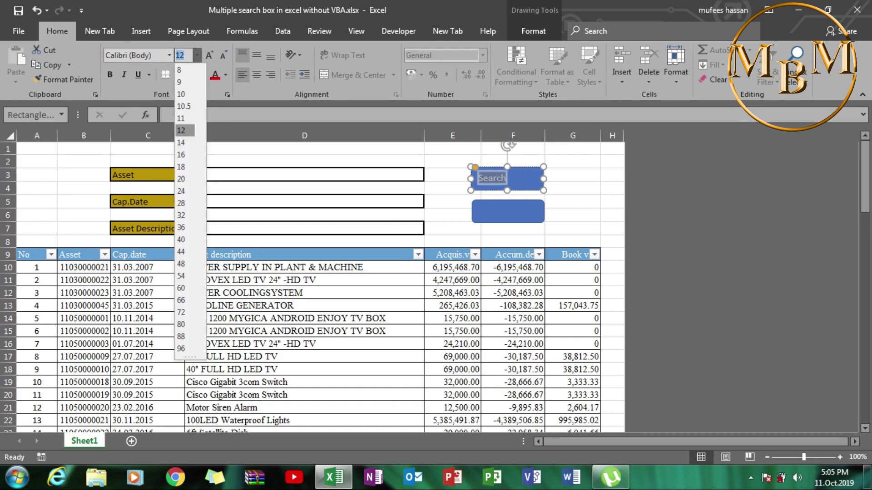
left_click(181, 179)
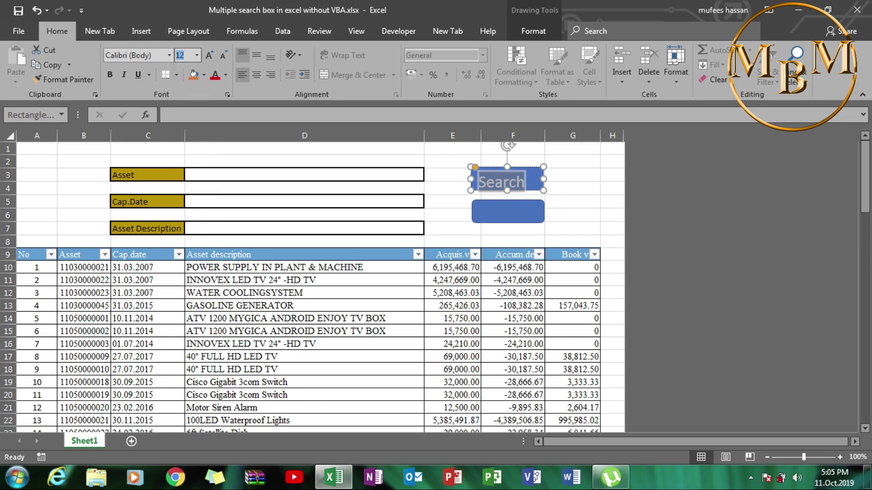
type("20")
left_click(256, 74)
left_click(256, 55)
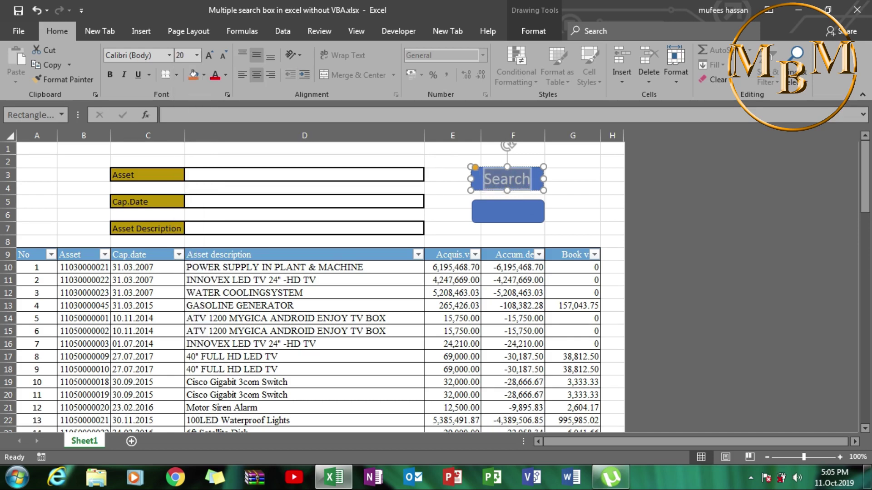
left_click(507, 211)
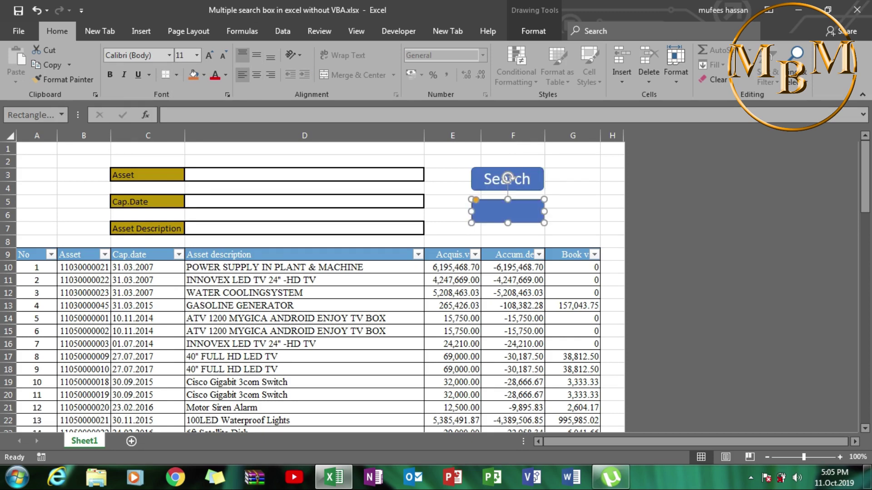
Label the lower rectangle 'Clear' in bold 20-point text, centred horizontally and vertically.
right_click(517, 204)
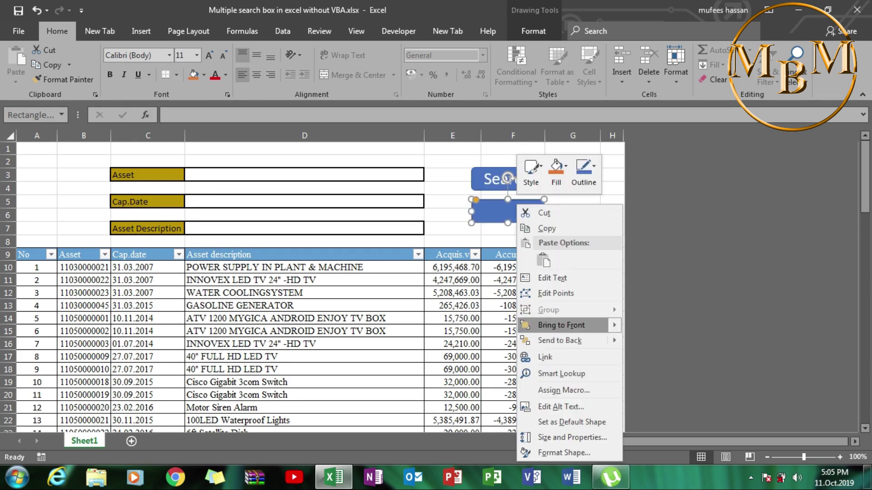
left_click(552, 278)
type("Clear")
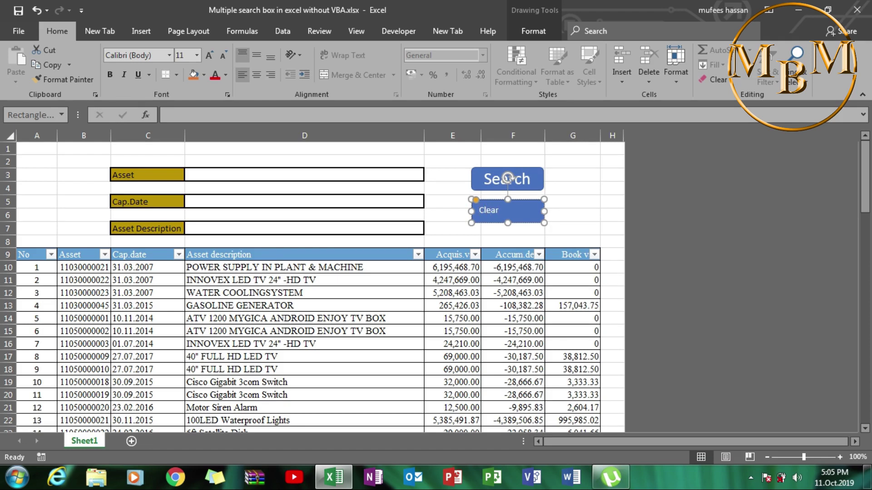
key("Up")
key("Up")
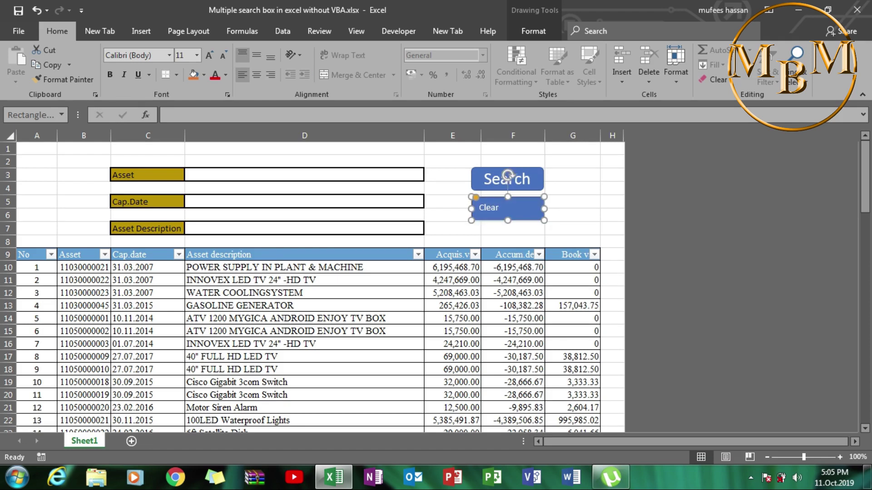
key("Return")
left_click(197, 55)
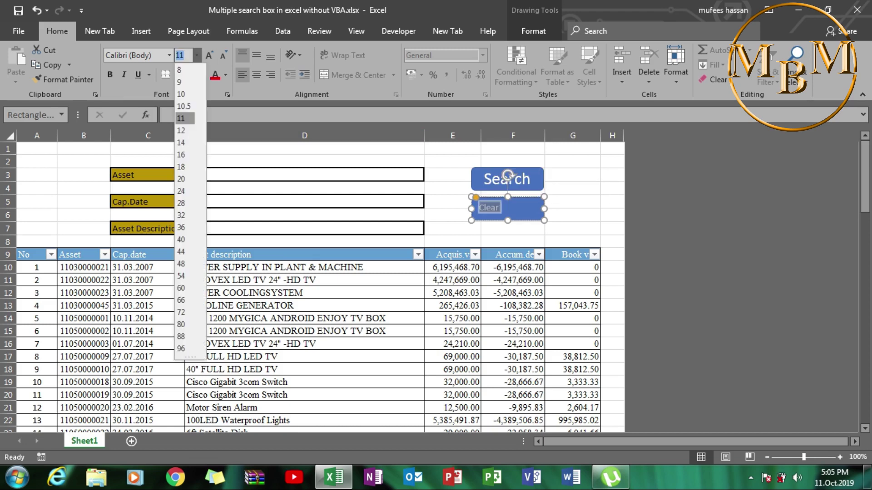
left_click(184, 177)
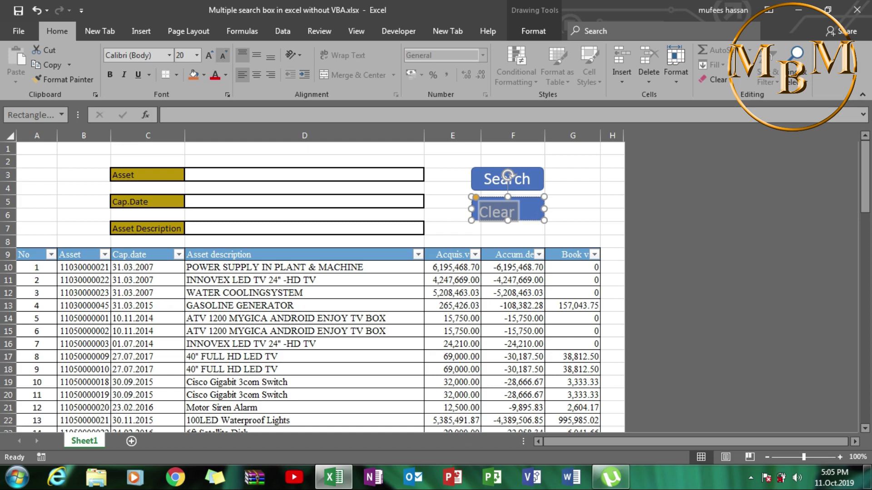
left_click(256, 55)
left_click(257, 75)
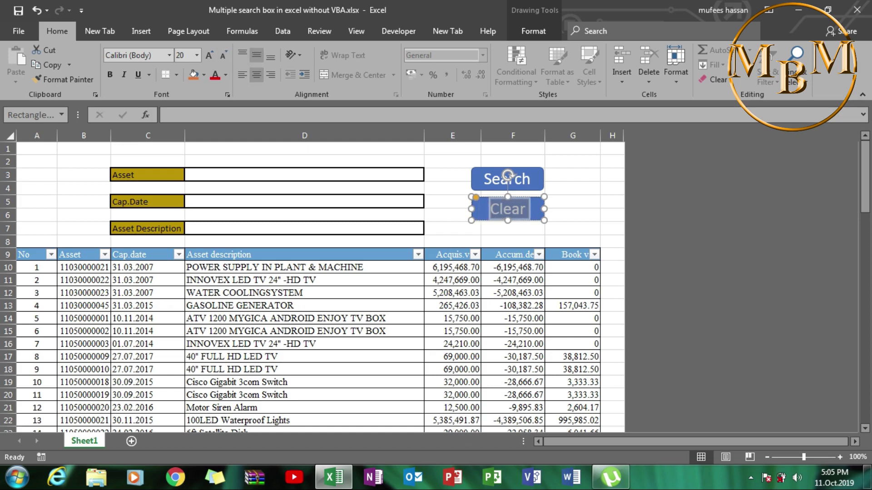
left_click(109, 75)
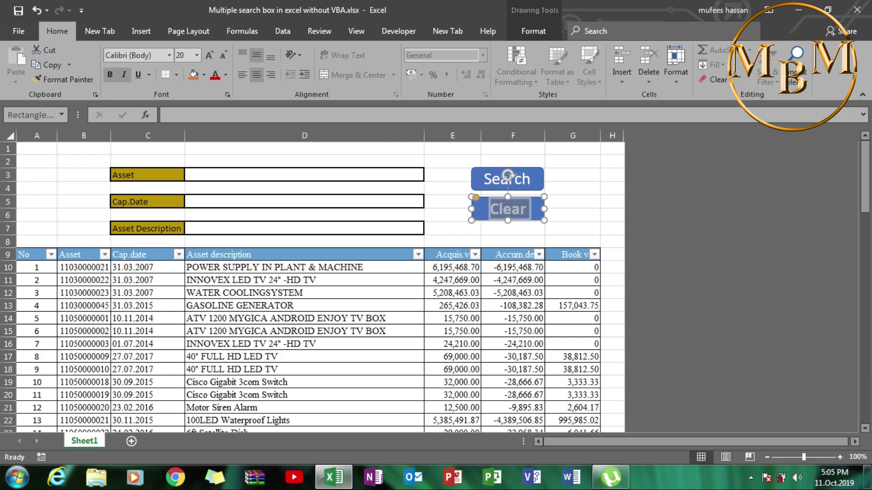
left_click(572, 188)
Make the Search label text bold.
left_click(507, 179)
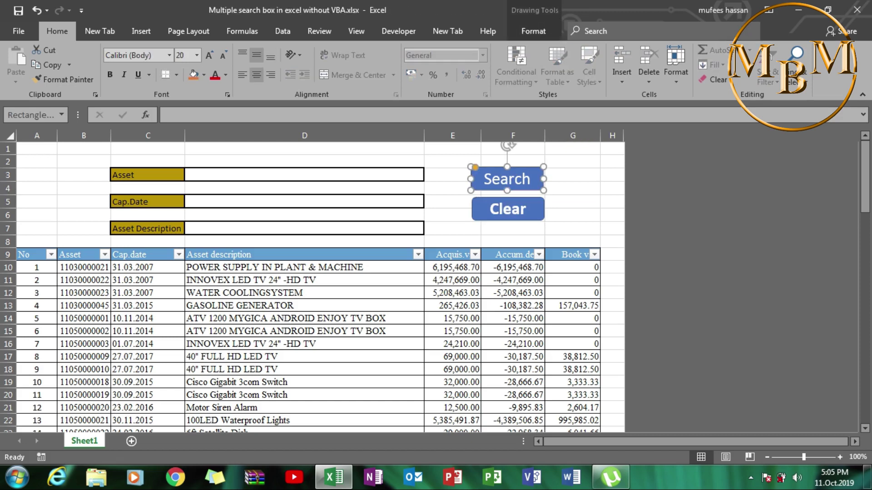
double_click(506, 179)
left_click(110, 74)
left_click(572, 188)
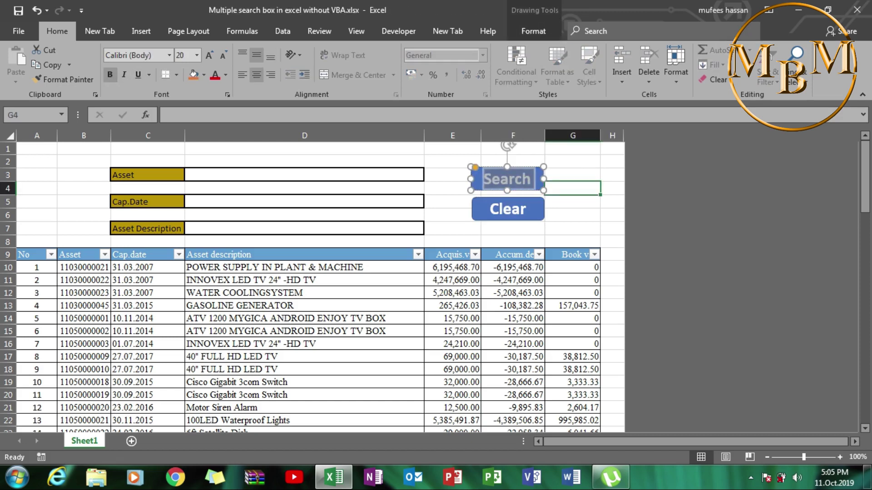
Select both the Search and Clear shapes and expand the Shape Styles gallery.
left_click(506, 179)
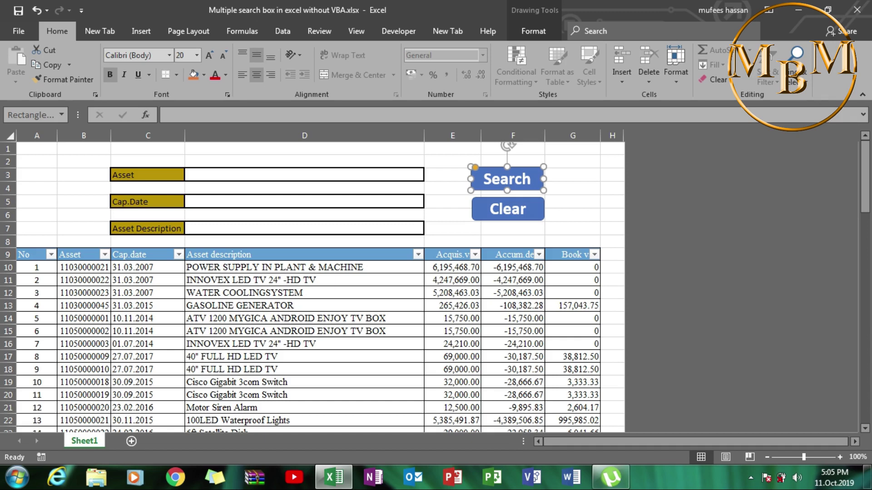
left_click(507, 209, "ctrl")
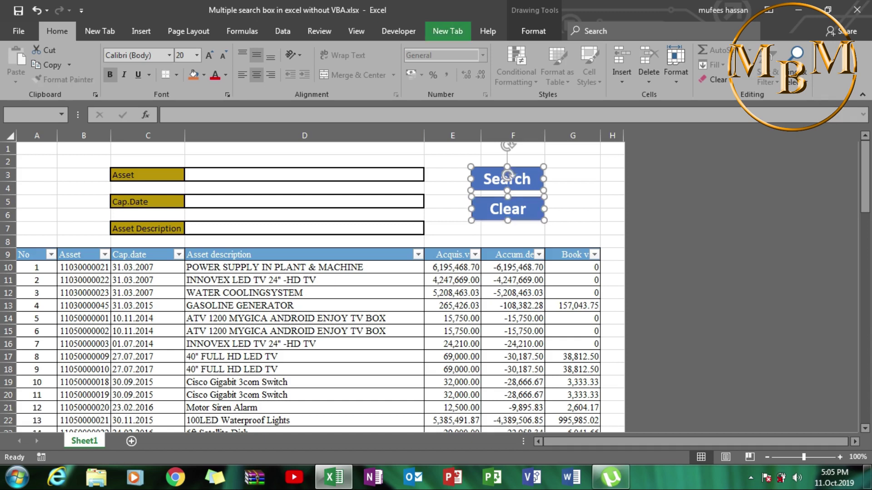
left_click(533, 31)
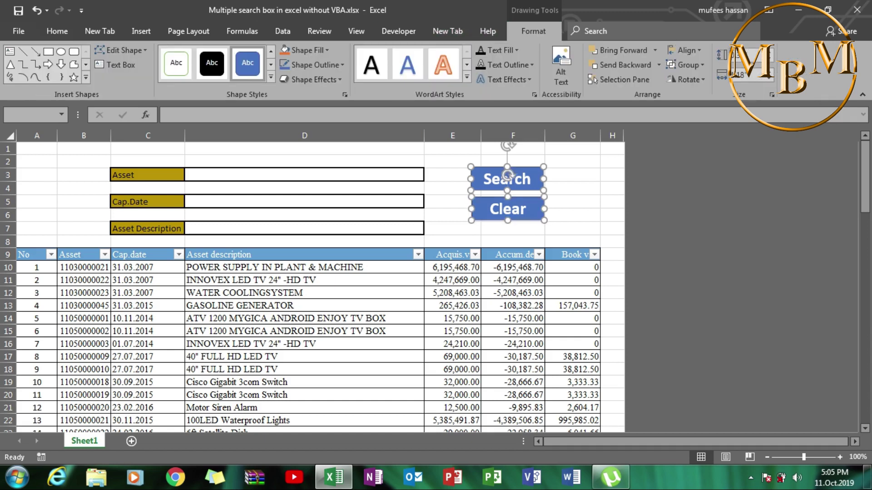
left_click(467, 77)
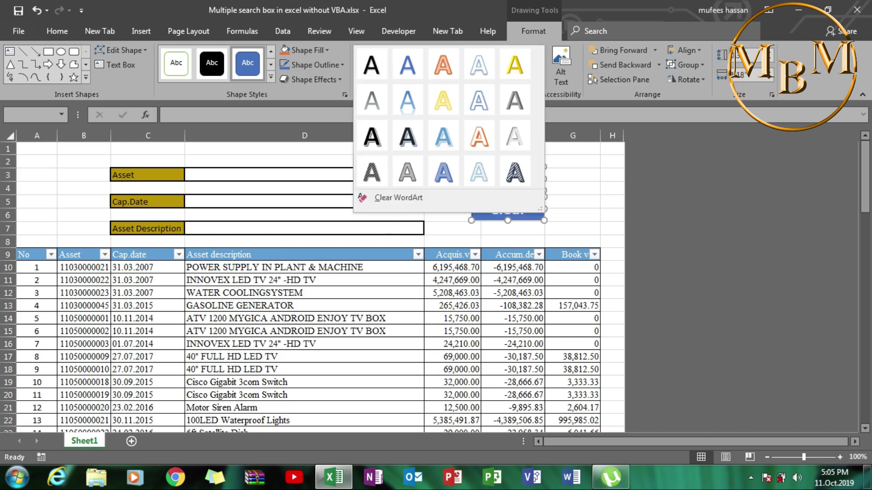
key("Escape")
left_click(271, 77)
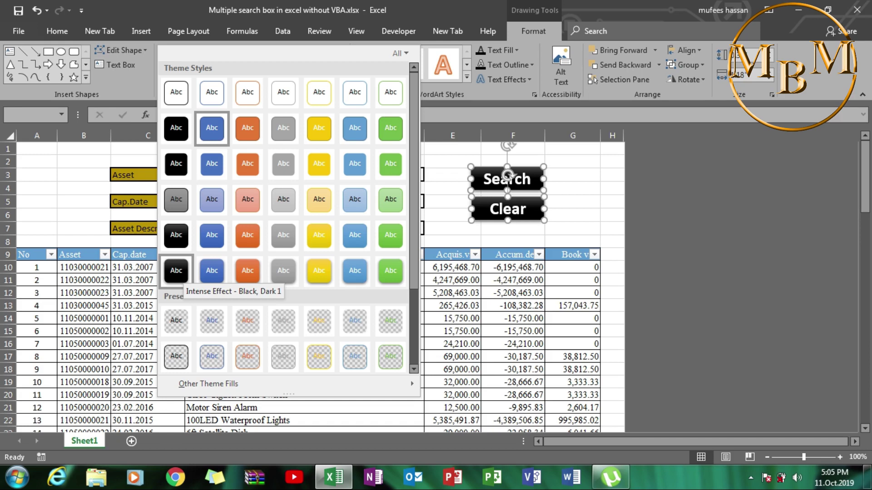
Apply Intense Effect – Black, Dark 1 to both buttons, review Shape Effects, then deselect.
left_click(176, 270)
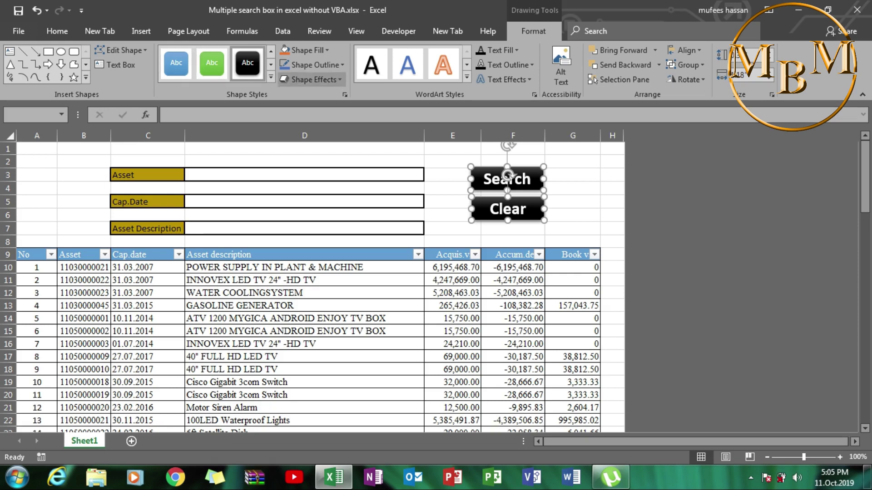
left_click(311, 80)
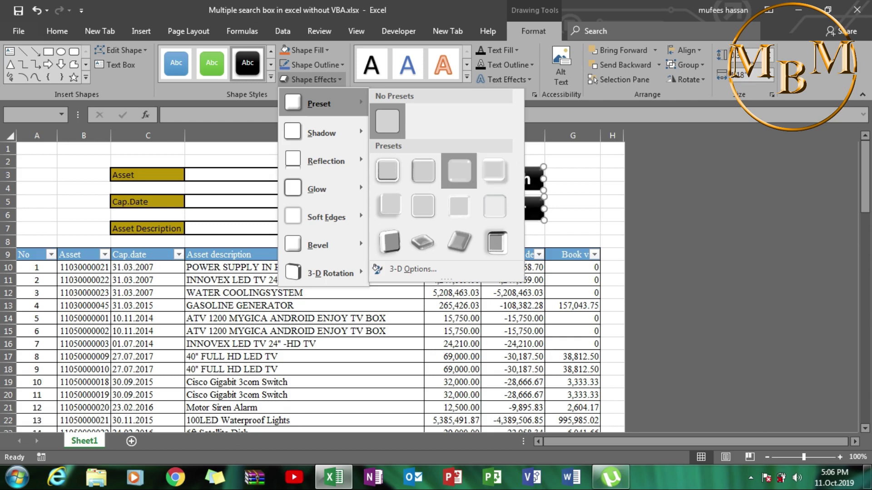
left_click(459, 170)
left_click(573, 188)
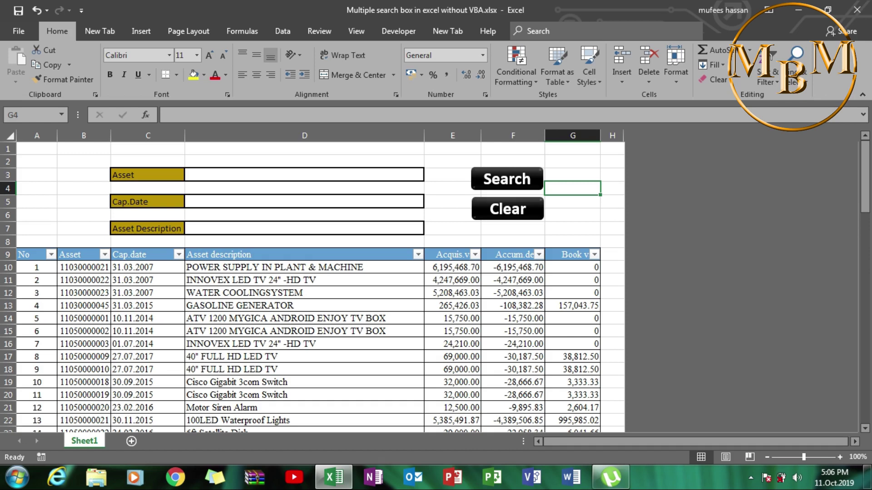
Enter Power in search cell D7, then delete it so no row stays grey.
left_click(305, 228)
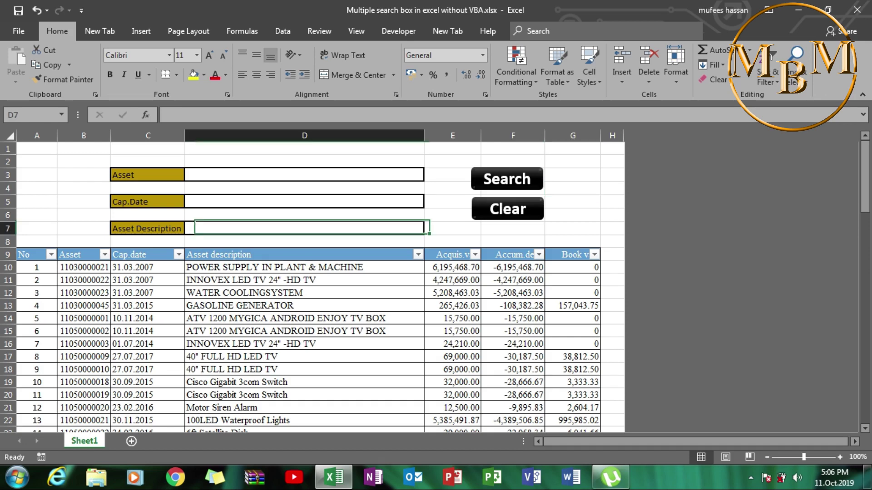
type("Power")
key("Return")
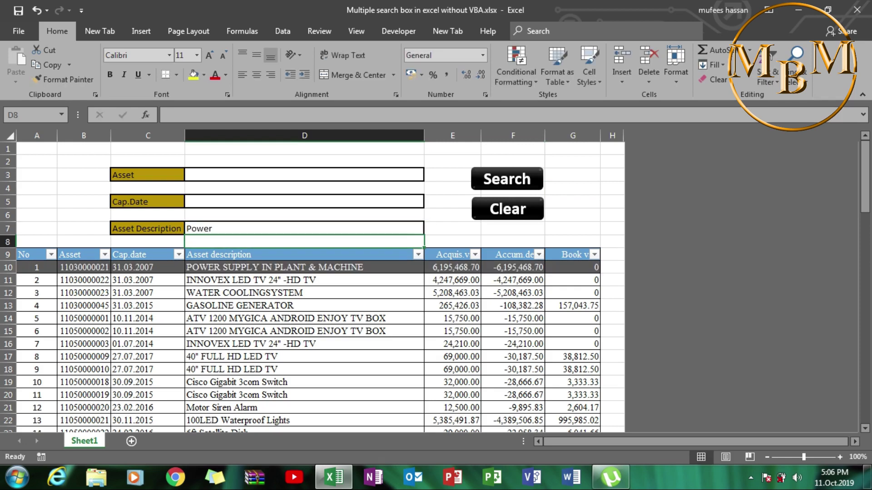
left_click(305, 228)
key("Delete")
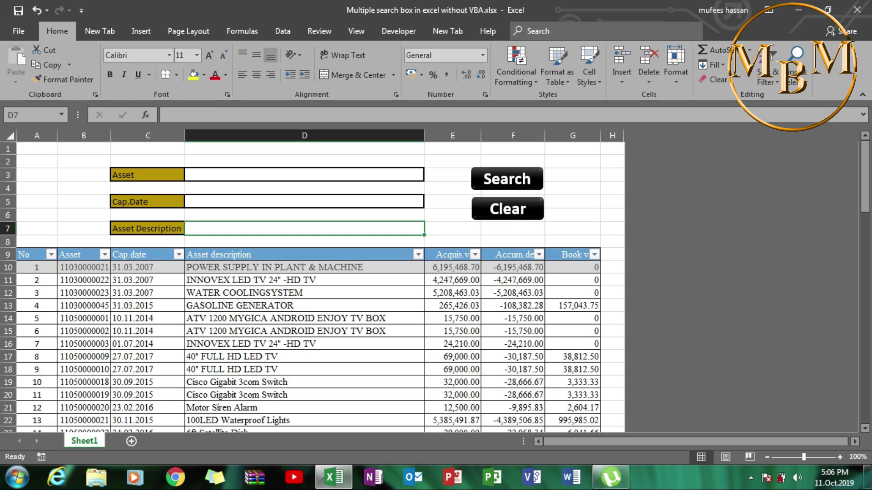
Select table cells and browse the Data, View and Developer tabs.
left_click(304, 318)
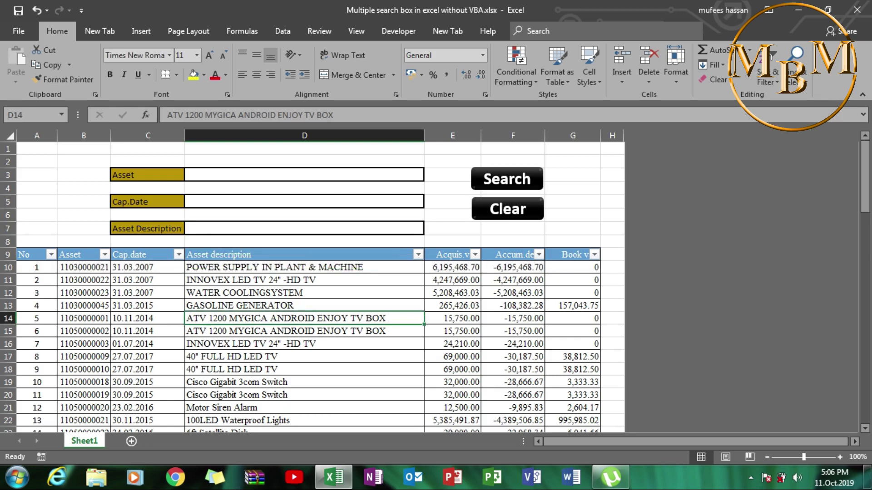
left_click(304, 292)
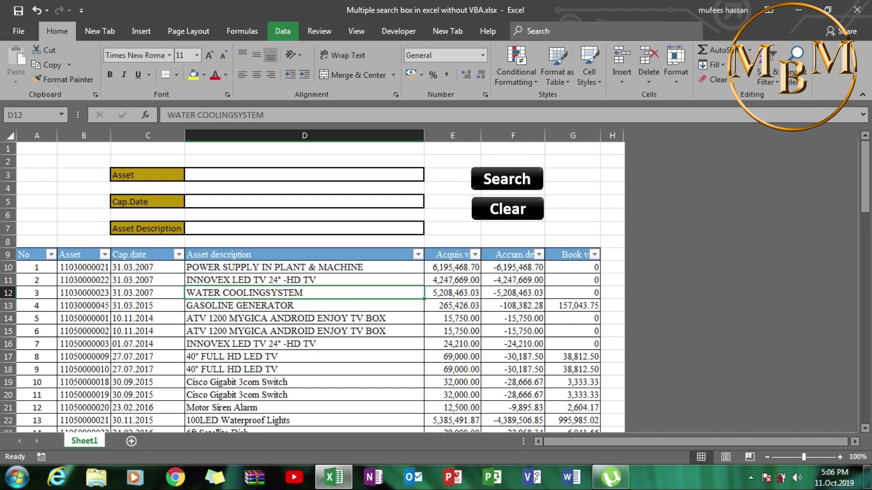
left_click(283, 31)
left_click(356, 31)
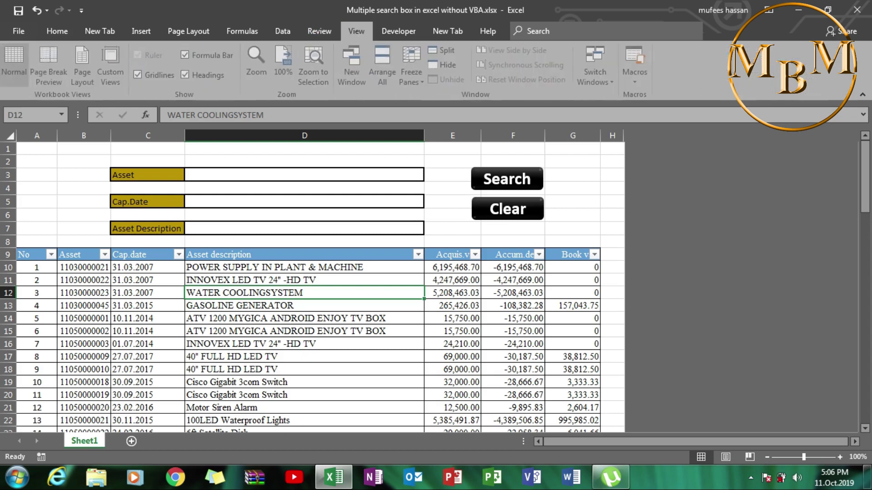
left_click(399, 31)
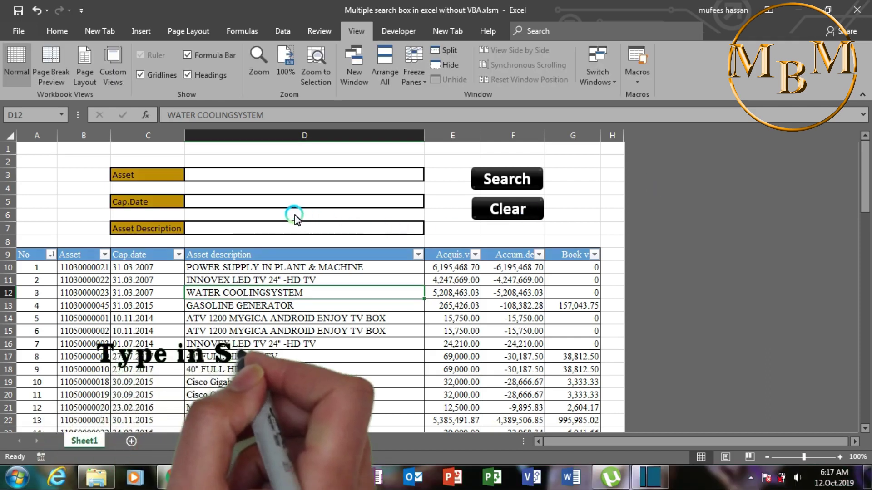
Enter Power as the Asset Description criterion in D7.
left_click(236, 163)
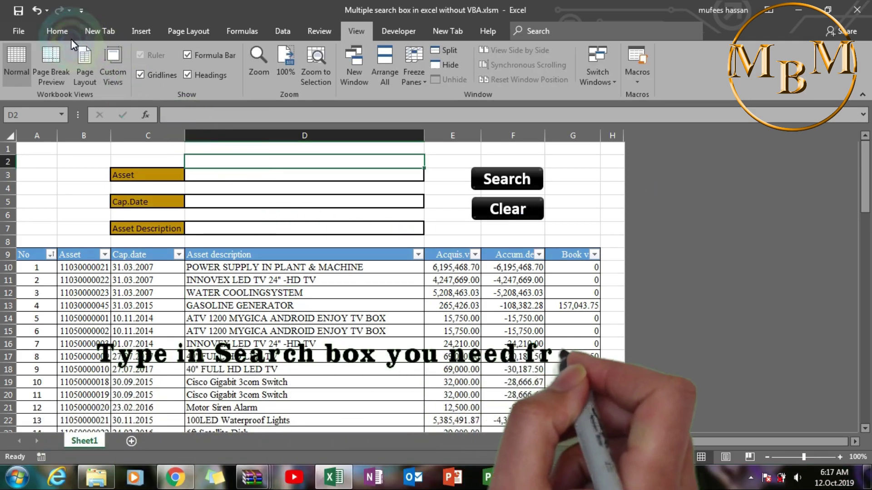
left_click(264, 231)
left_click(263, 233)
type("Po")
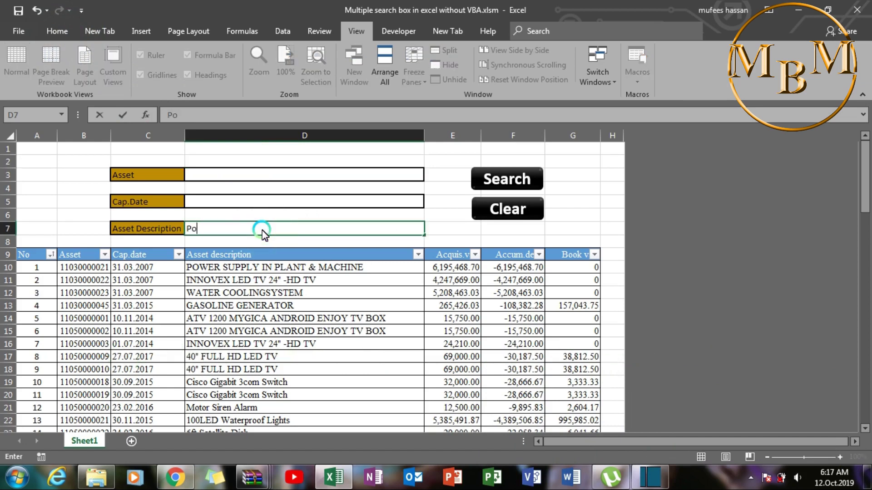
type("wer")
left_click(272, 254)
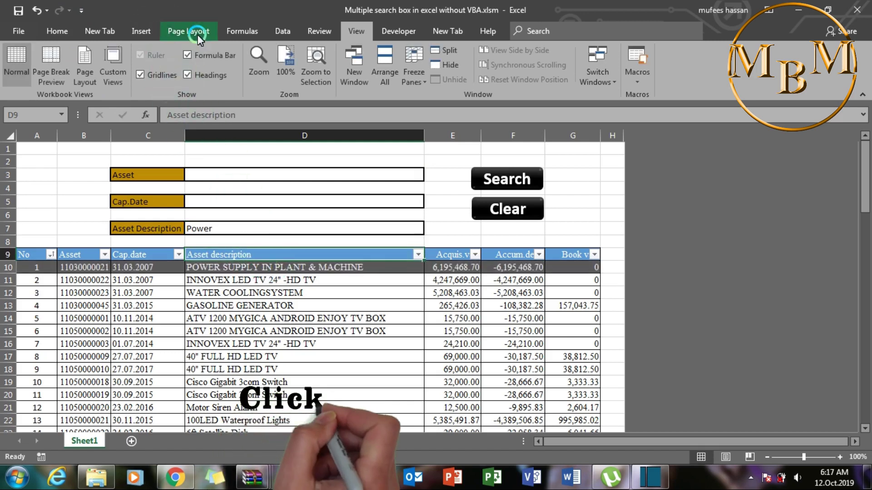
Start recording a new macro named Search.
left_click(411, 33)
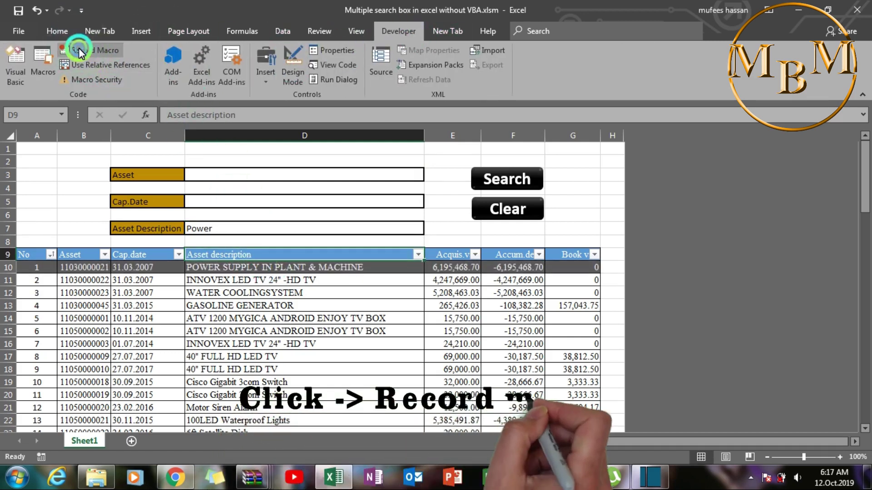
left_click(80, 53)
double_click(309, 217)
type("S")
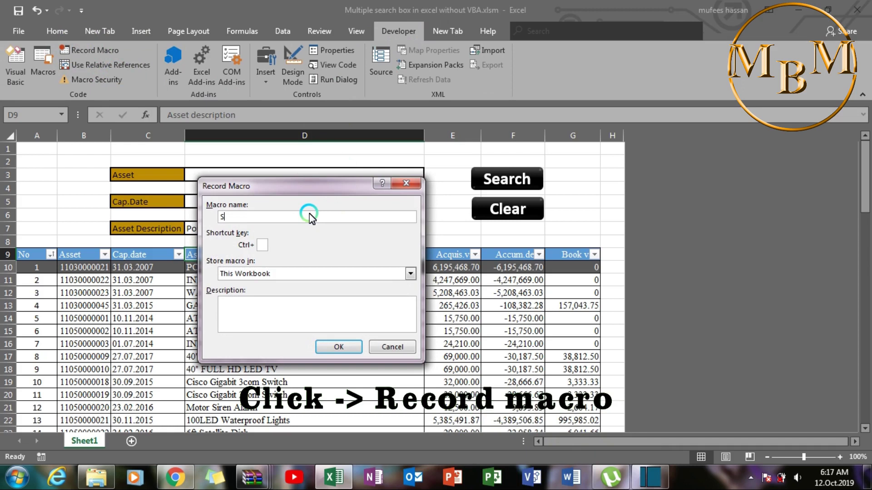
type("earch")
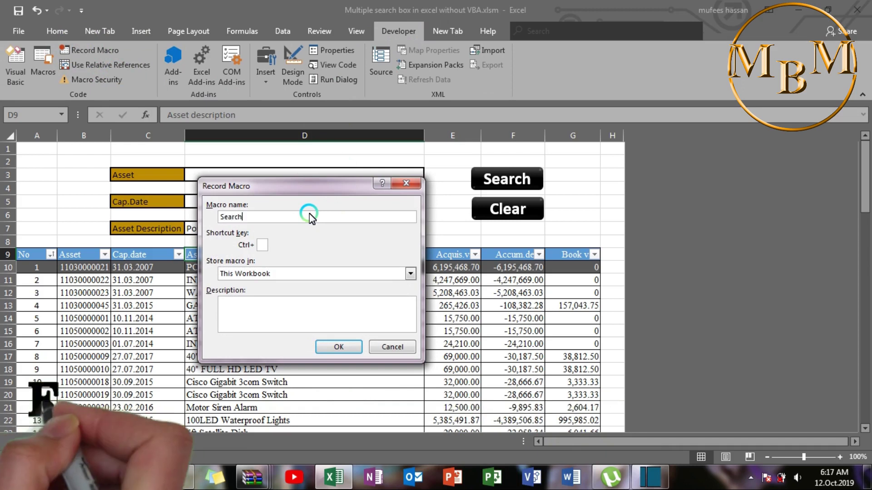
left_click(338, 347)
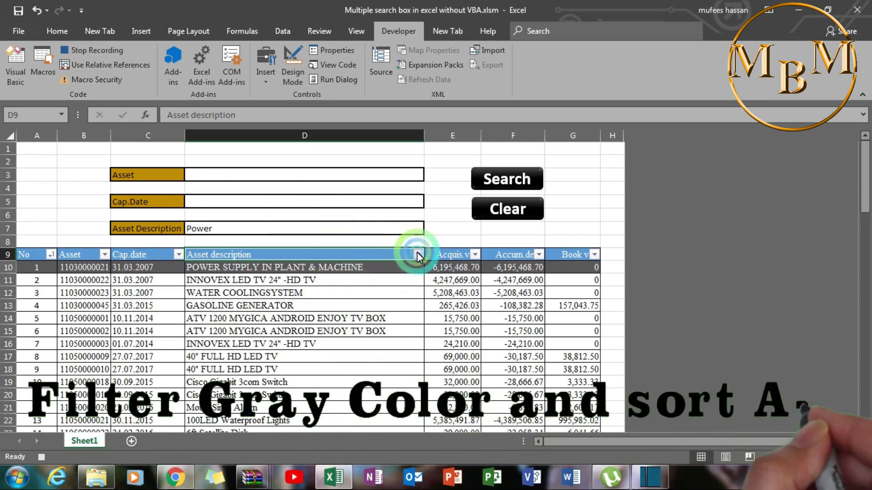
Filter Asset description to the grey cell colour and sort it A to Z.
left_click(417, 255)
mouse_move(286, 76)
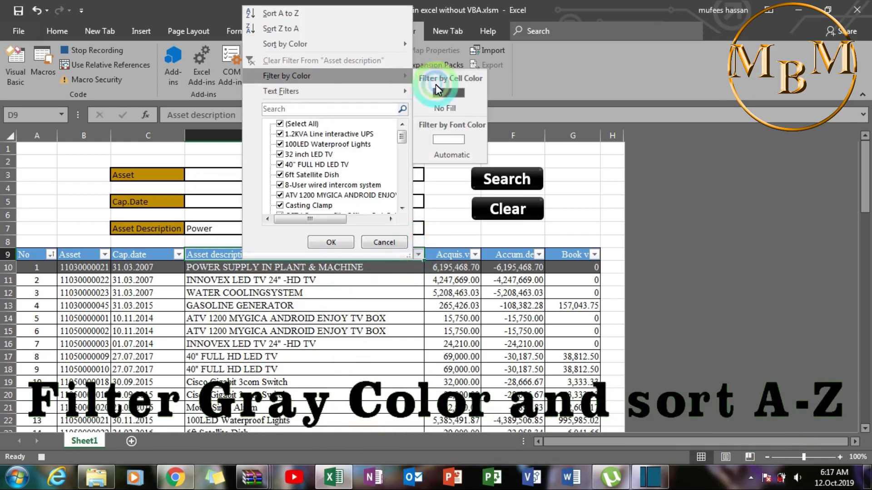
left_click(448, 91)
left_click(417, 254)
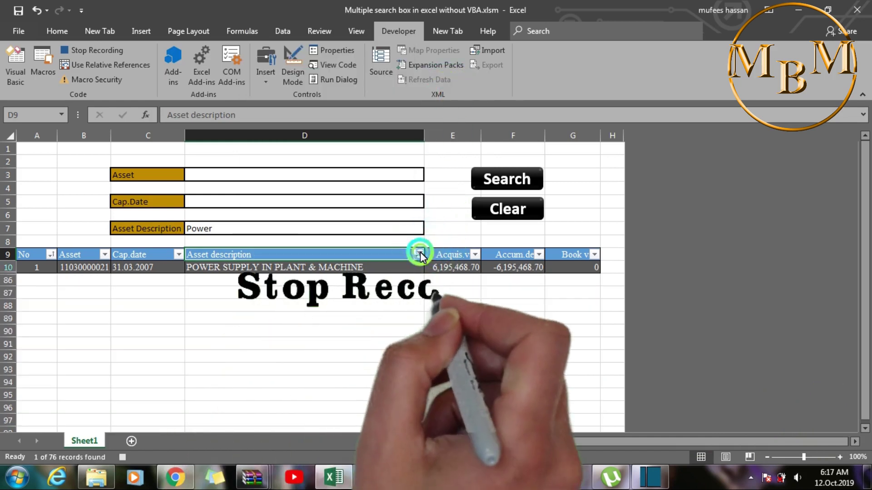
left_click(280, 14)
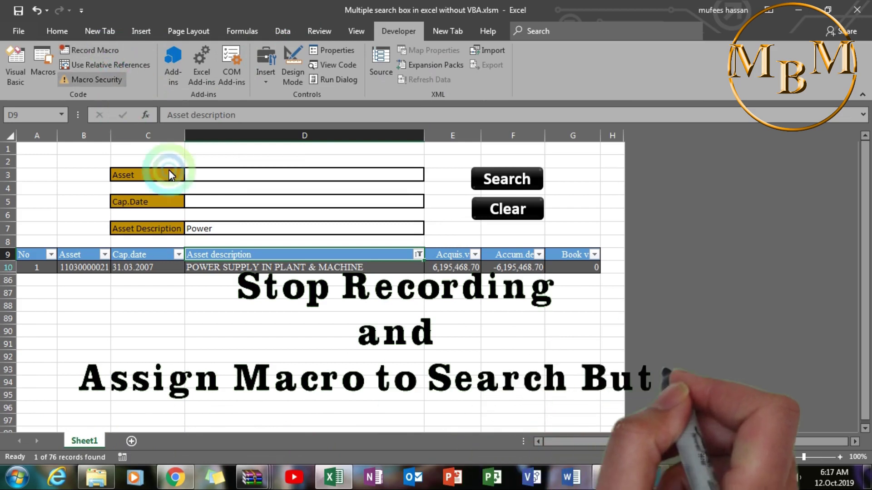
right_click(509, 181)
Assign the Search macro from This Workbook to the Search button.
left_click(556, 349)
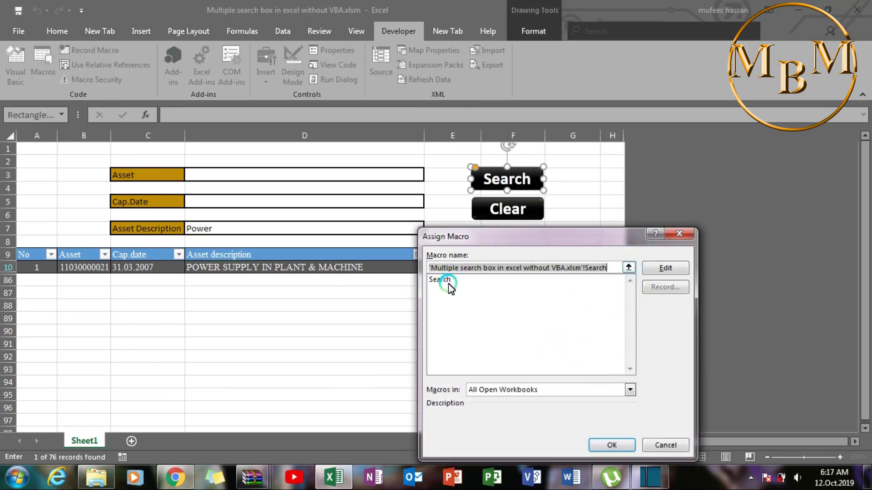
left_click(440, 279)
left_click(606, 446)
left_click(579, 390)
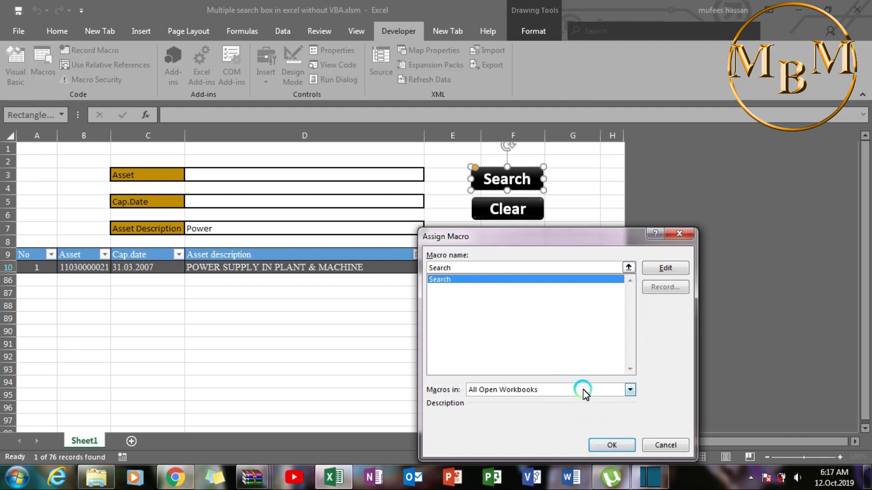
left_click(530, 402)
left_click(609, 446)
left_click(609, 446)
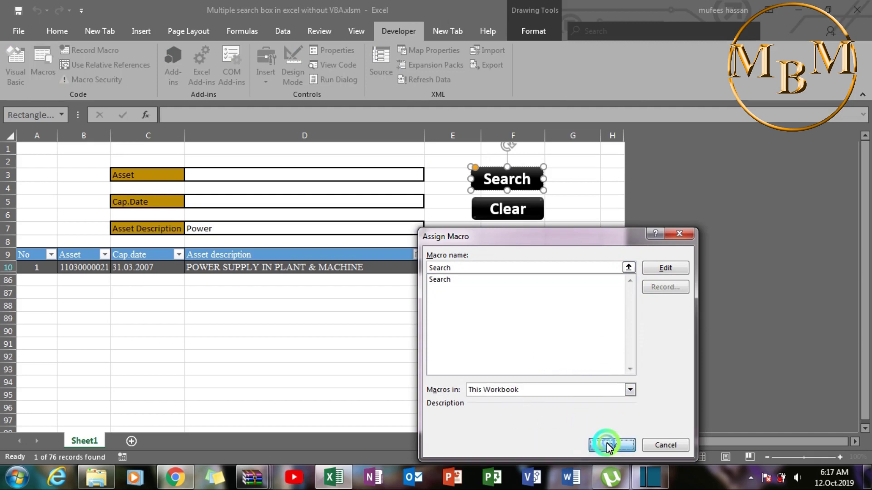
left_click(265, 150)
left_click(289, 166)
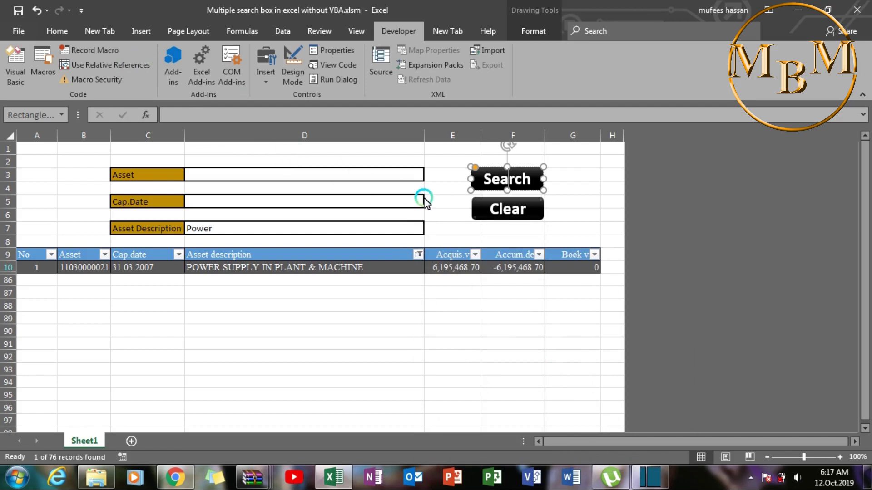
Start recording a macro named Clear and remove the grey Asset description filter.
left_click(376, 227)
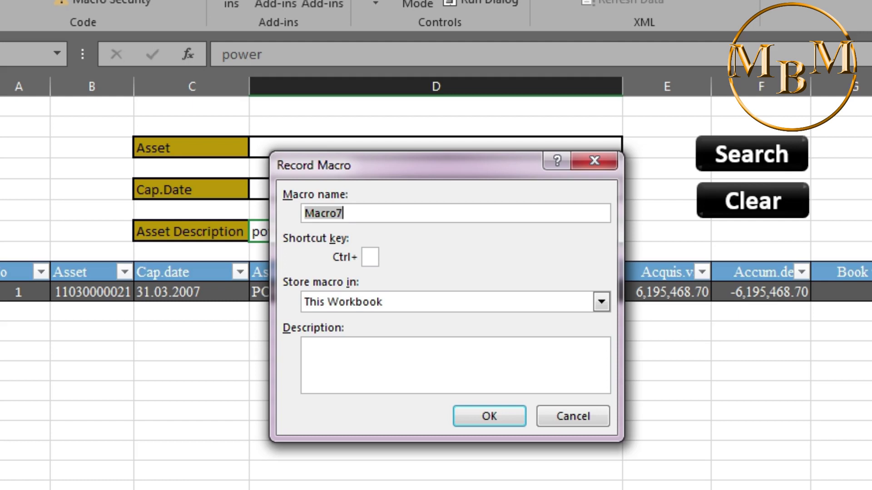
type("Clear")
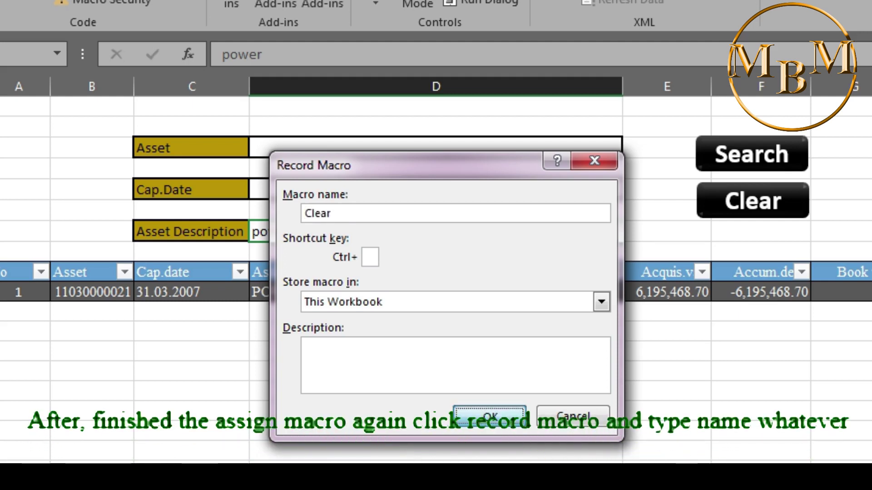
key("Return")
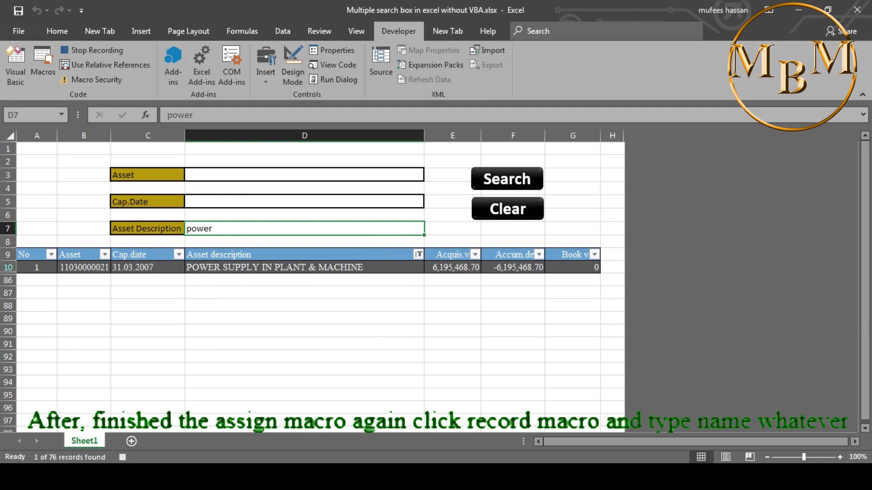
left_click(417, 255)
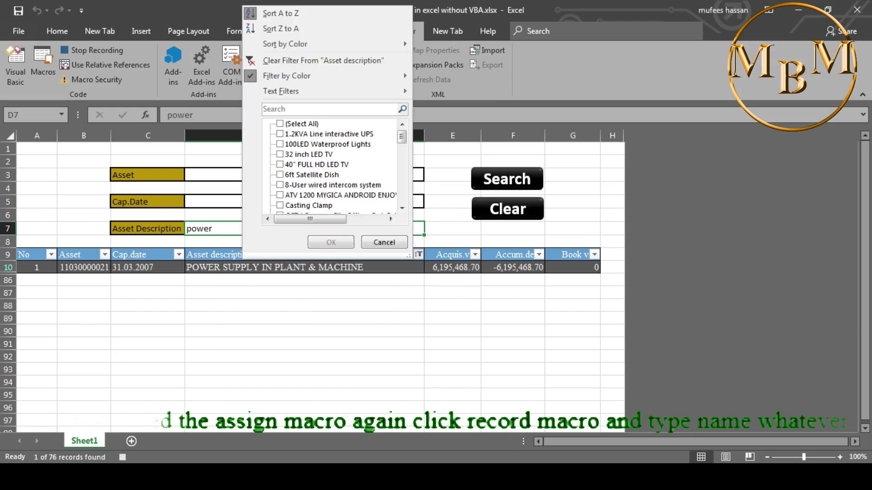
key("Escape")
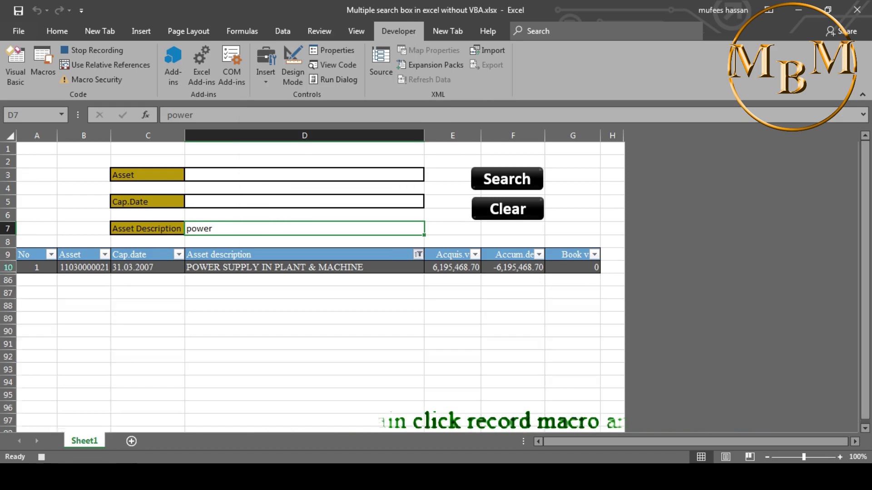
key("alt+a")
key("c")
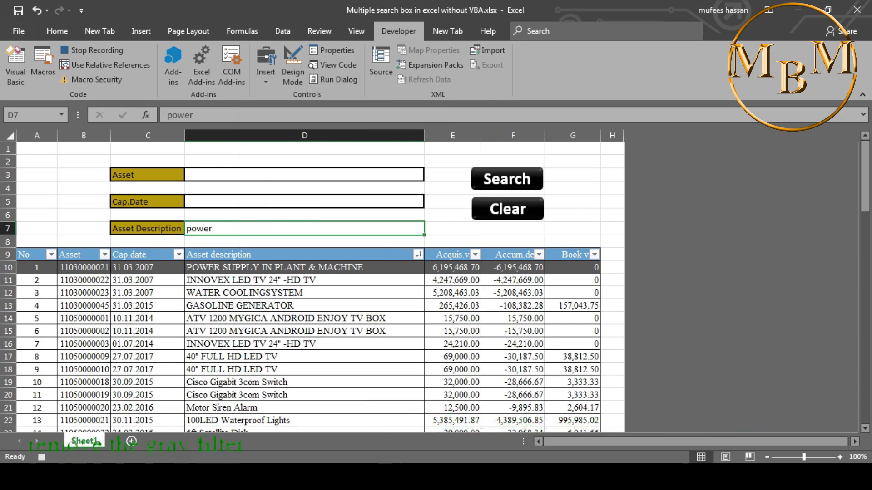
Empty search cells D3, D5 and D7, sort by No ascending, and stop recording.
left_click(304, 175)
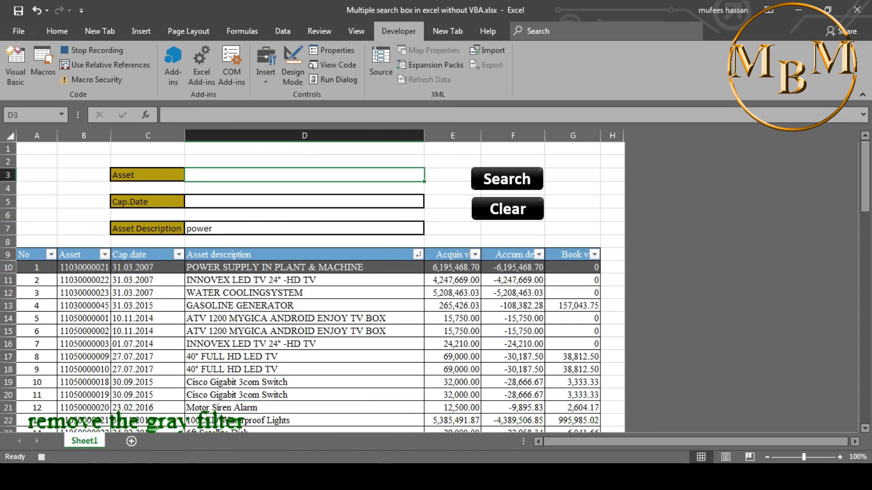
left_click(304, 202, "ctrl")
left_click(304, 228, "ctrl")
key("Delete")
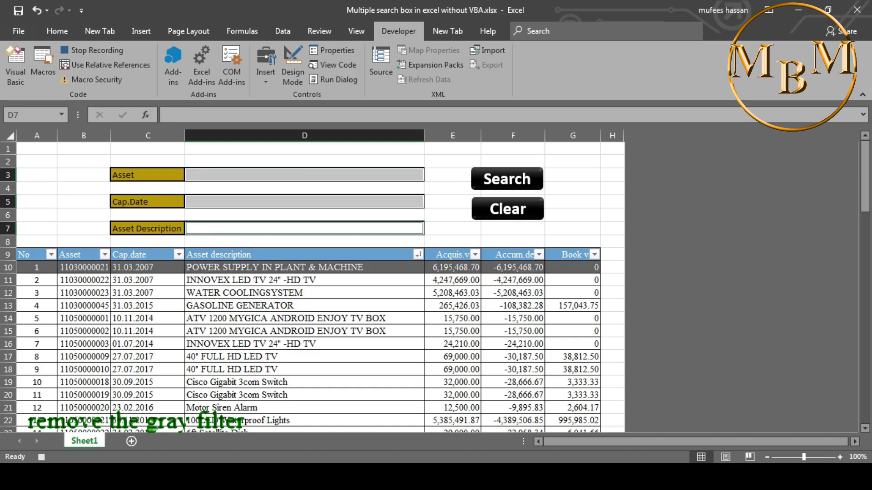
left_click(51, 254)
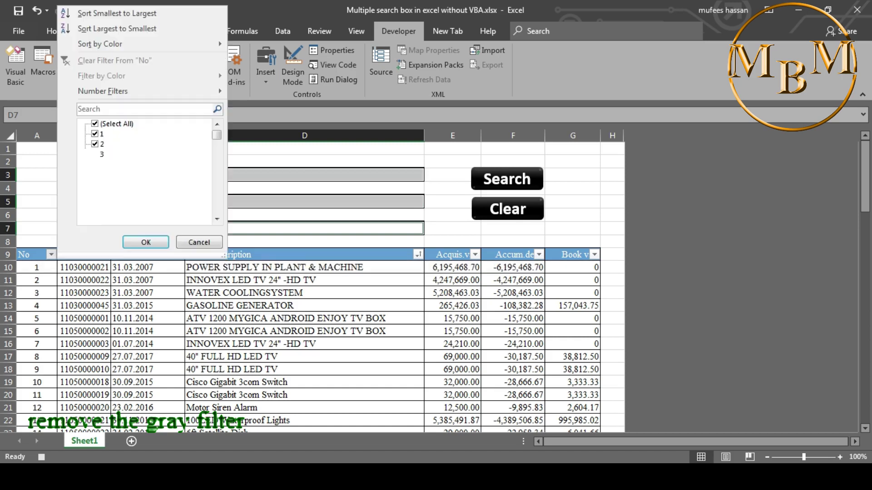
left_click(118, 13)
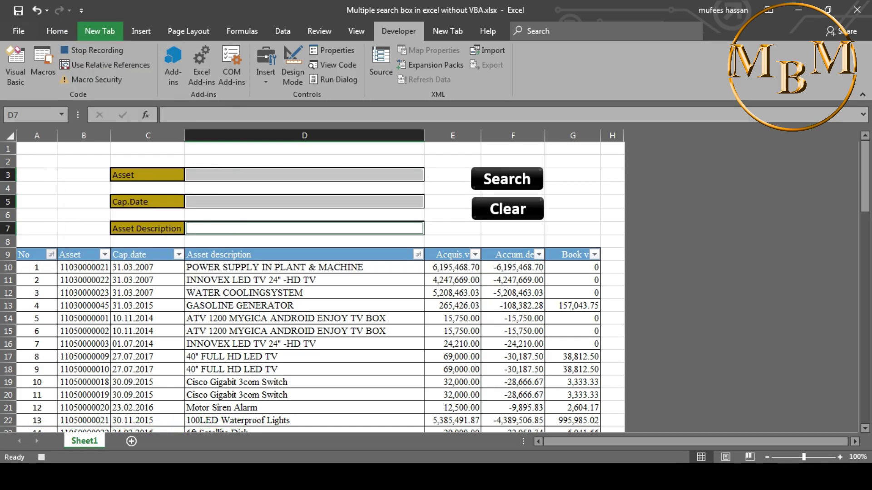
left_click(37, 267)
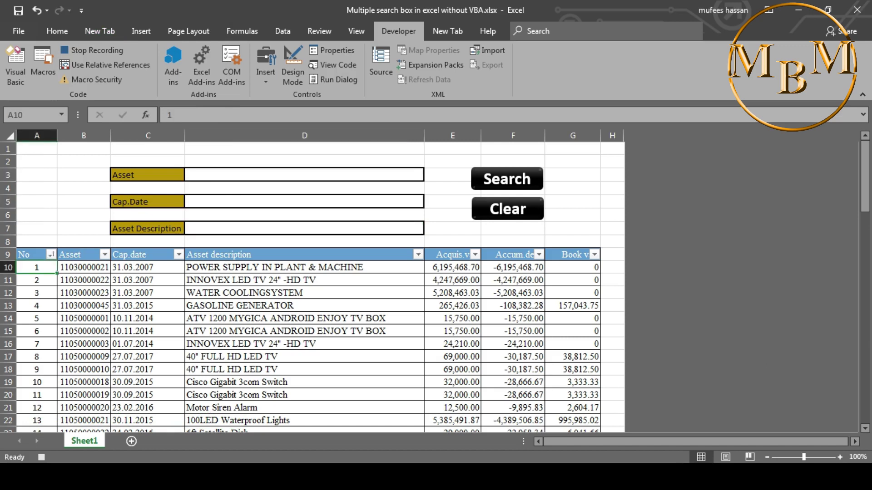
left_click(92, 50)
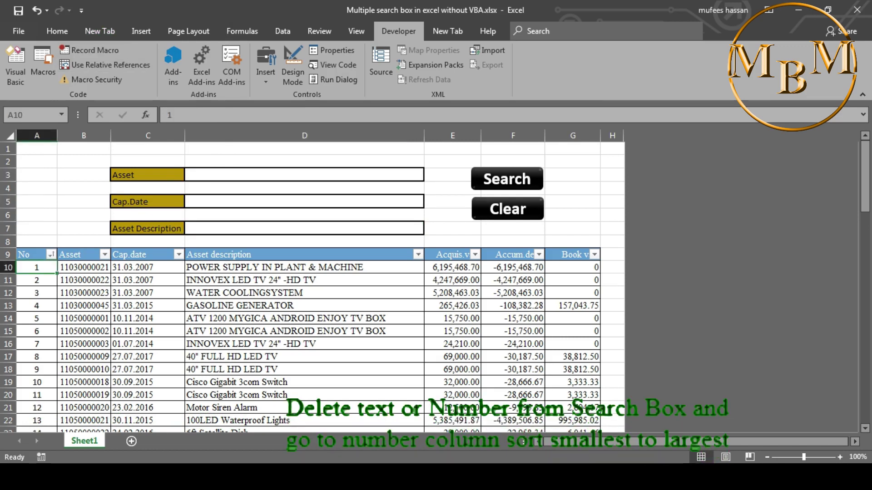
Assign the Clear macro to the Clear button.
right_click(496, 200)
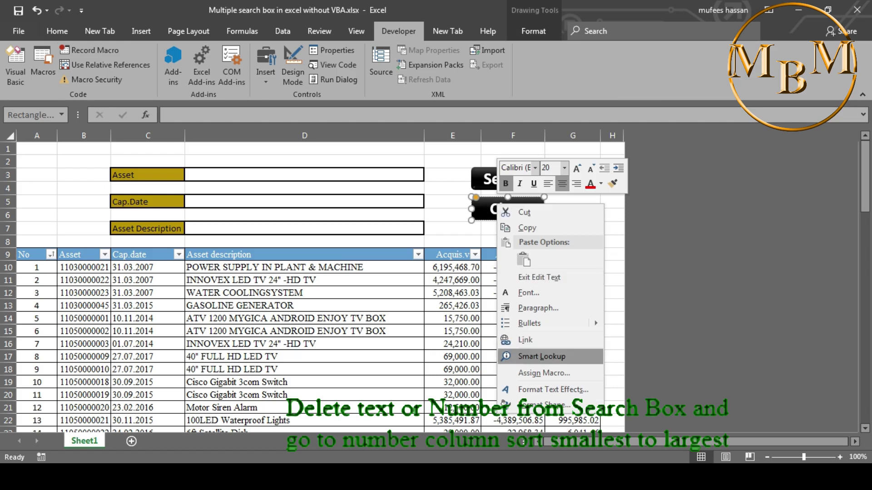
left_click(499, 210)
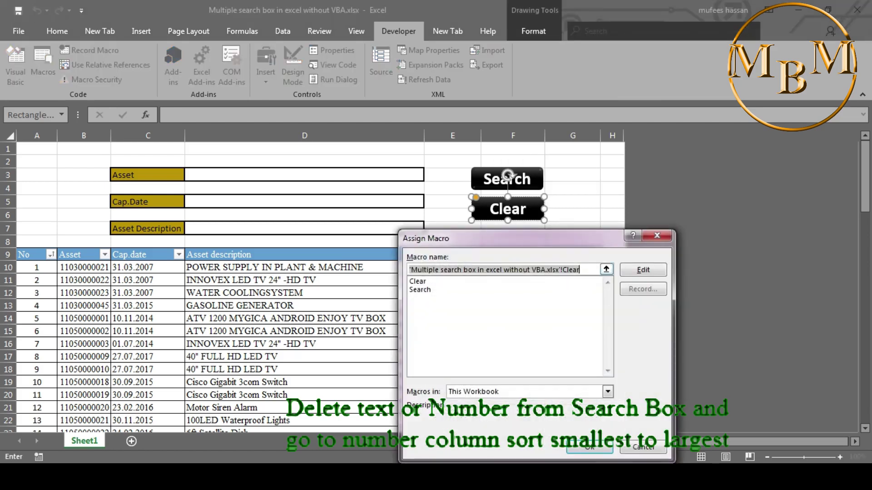
left_click(417, 281)
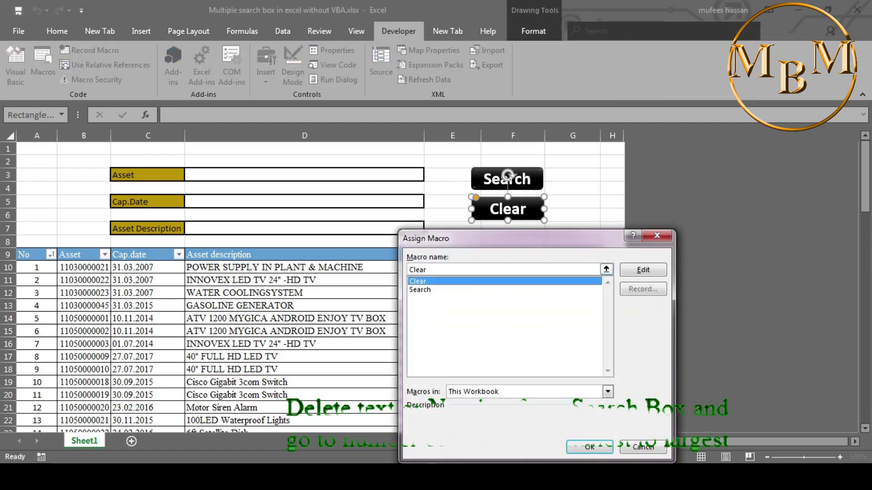
key("Return")
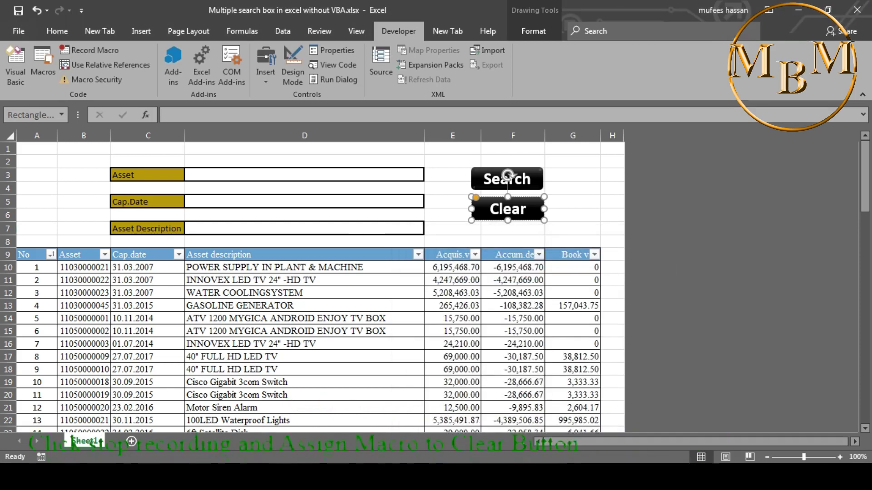
left_click(572, 215)
left_click(305, 229)
type("power")
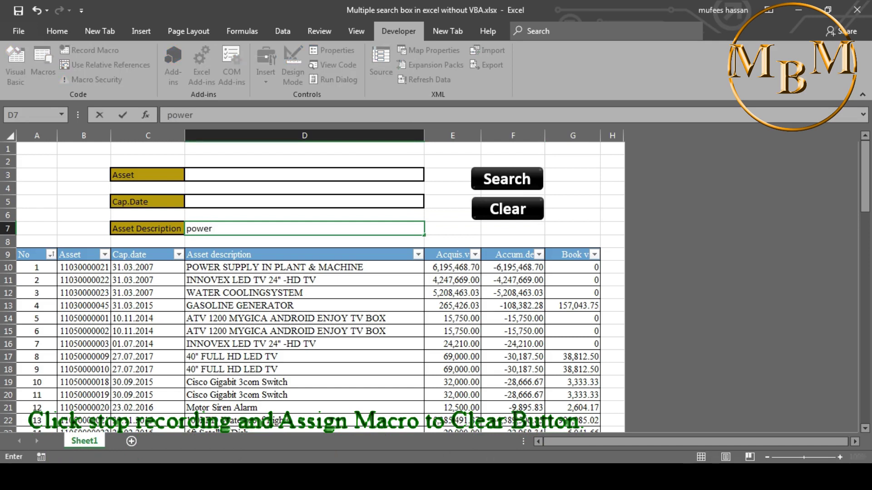
left_click(506, 179)
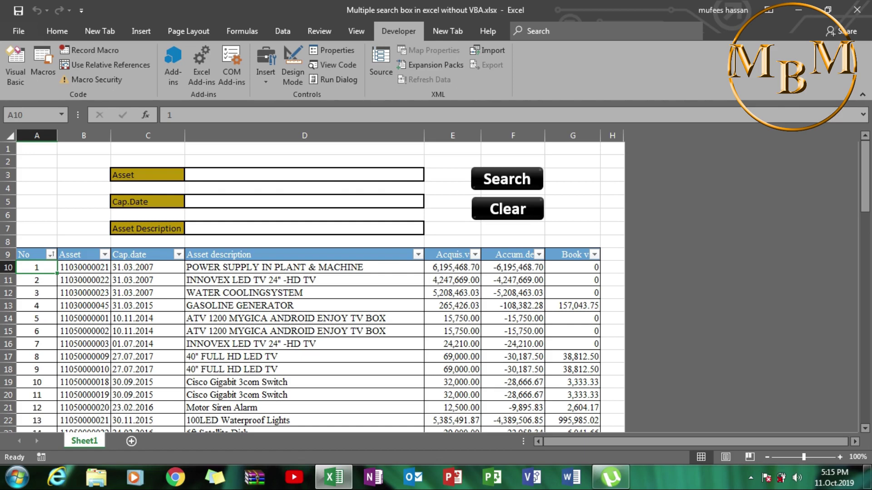
scroll(312, 288, "down", 5)
scroll(311, 288, "down", 3)
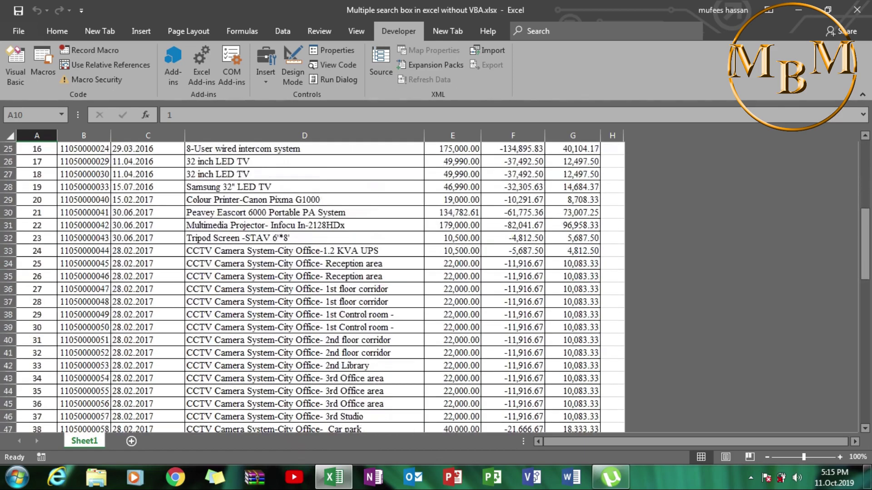
scroll(312, 288, "down", 4)
scroll(312, 288, "down", 4)
scroll(312, 288, "up", 10)
scroll(312, 288, "up", 4)
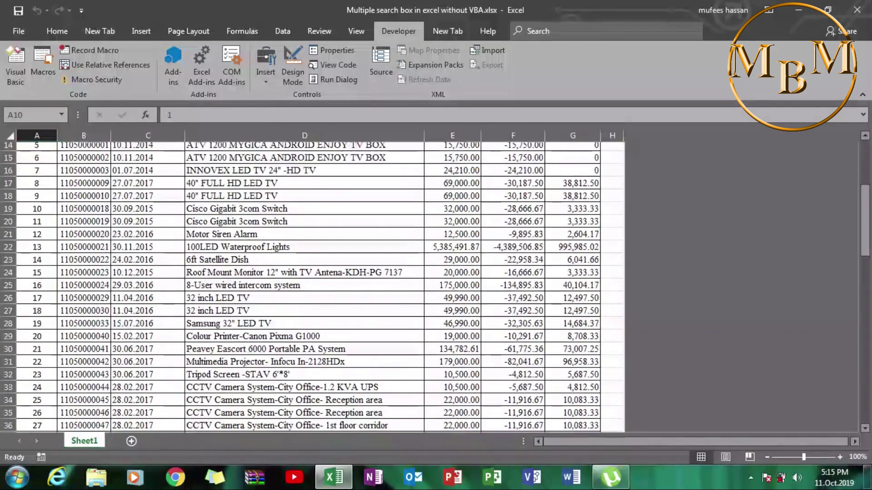
scroll(312, 288, "up", 2)
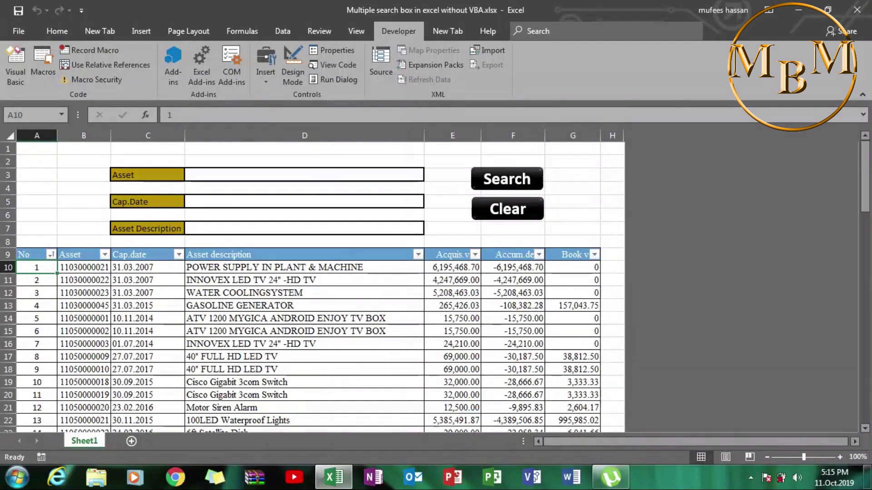
scroll(312, 288, "down", 1)
scroll(312, 288, "down", 3)
scroll(312, 287, "down", 1)
scroll(312, 288, "down", 1)
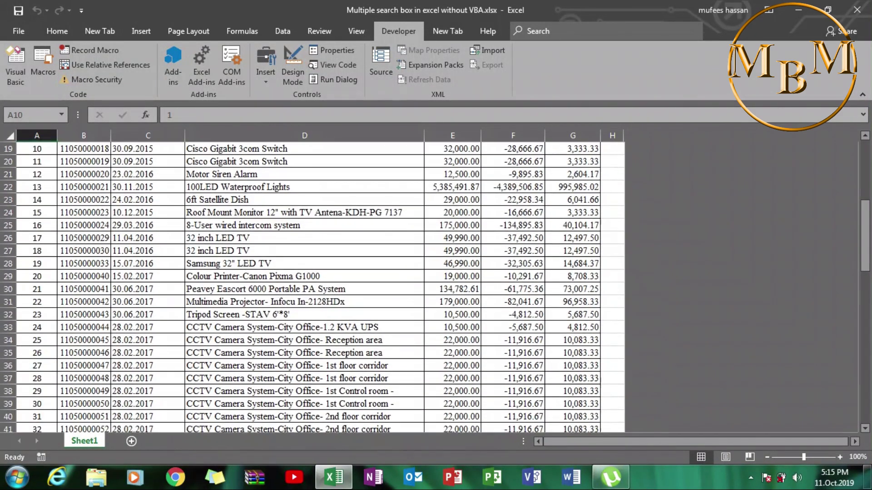
scroll(312, 288, "down", 4)
scroll(312, 287, "down", 2)
scroll(312, 287, "down", 3)
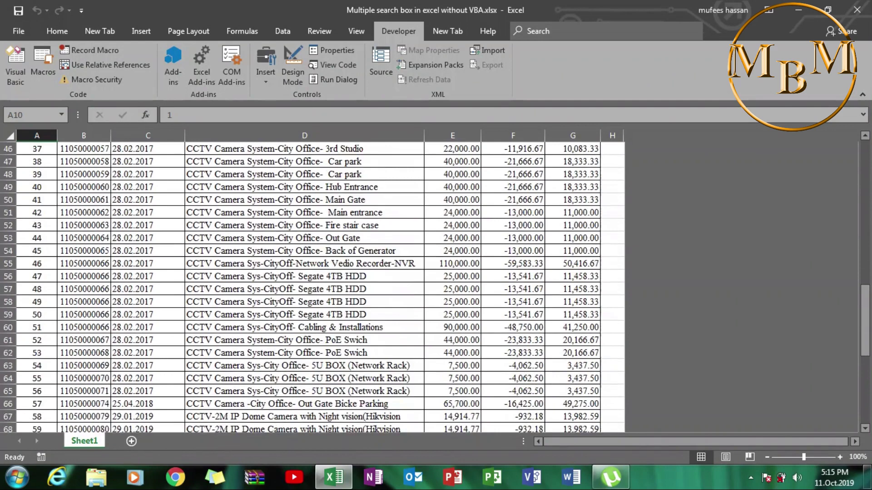
scroll(312, 288, "down", 4)
scroll(312, 288, "down", 1)
scroll(312, 287, "down", 2)
scroll(312, 288, "down", 3)
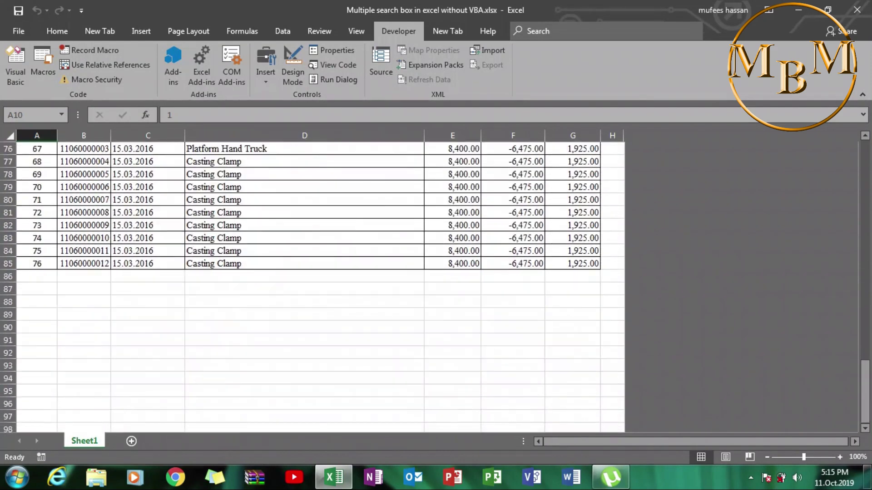
scroll(312, 288, "up", 5)
scroll(312, 288, "up", 2)
scroll(312, 288, "up", 2)
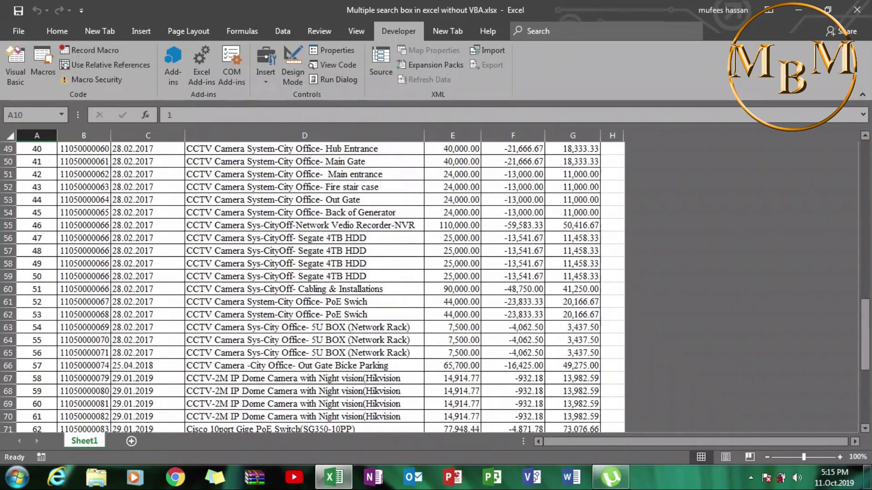
scroll(312, 288, "up", 7)
scroll(312, 288, "down", 1)
scroll(312, 288, "down", 2)
scroll(312, 288, "down", 8)
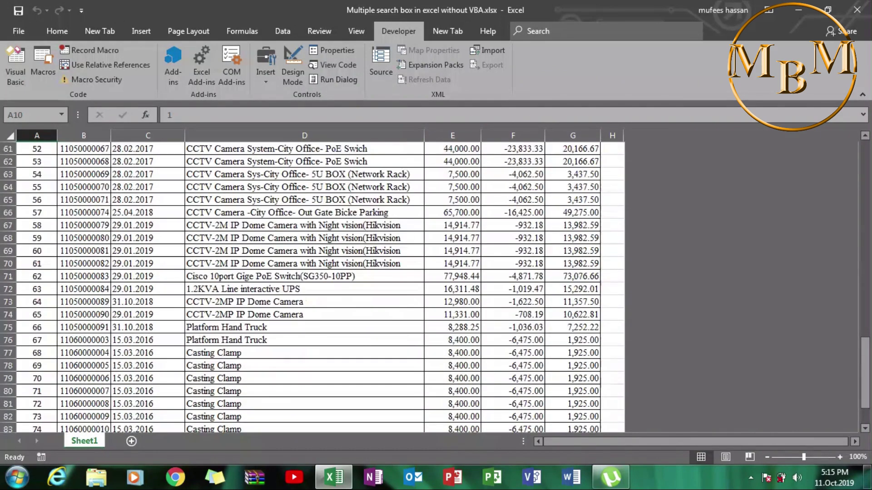
scroll(312, 288, "up", 9)
scroll(312, 288, "up", 4)
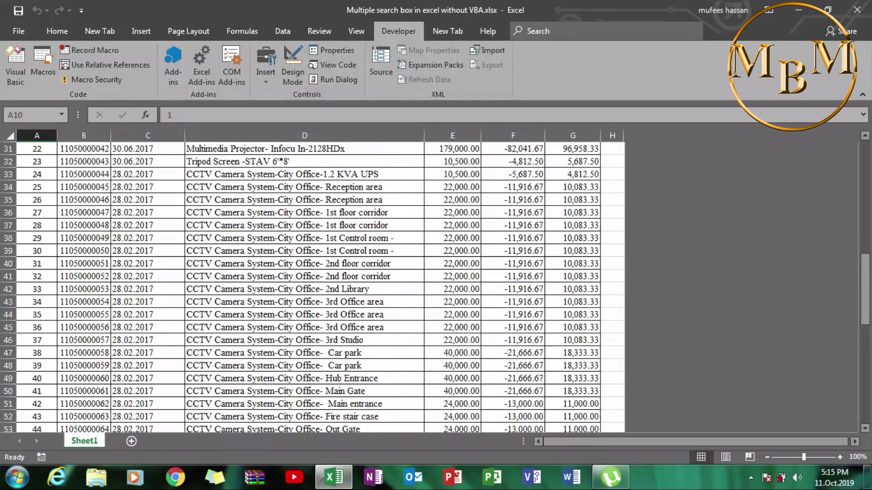
scroll(312, 288, "up", 4)
scroll(312, 288, "up", 2)
scroll(312, 288, "up", 1)
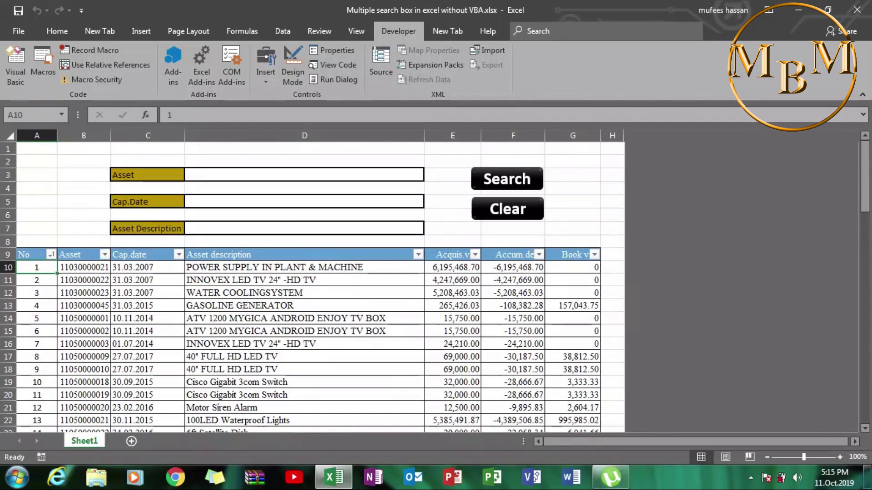
left_click(304, 228)
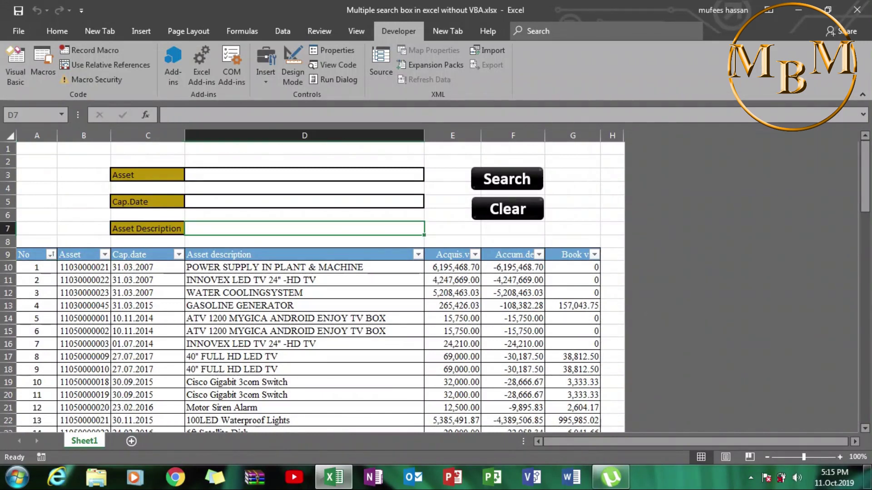
type("platf")
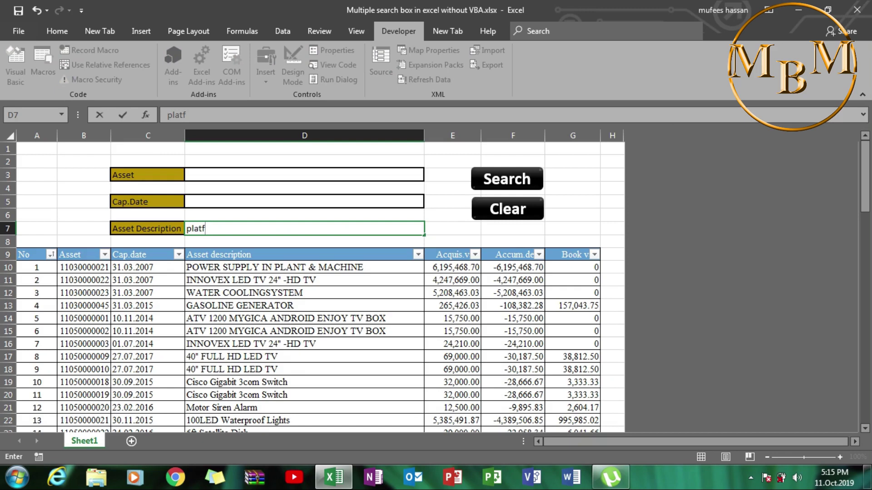
key("Return")
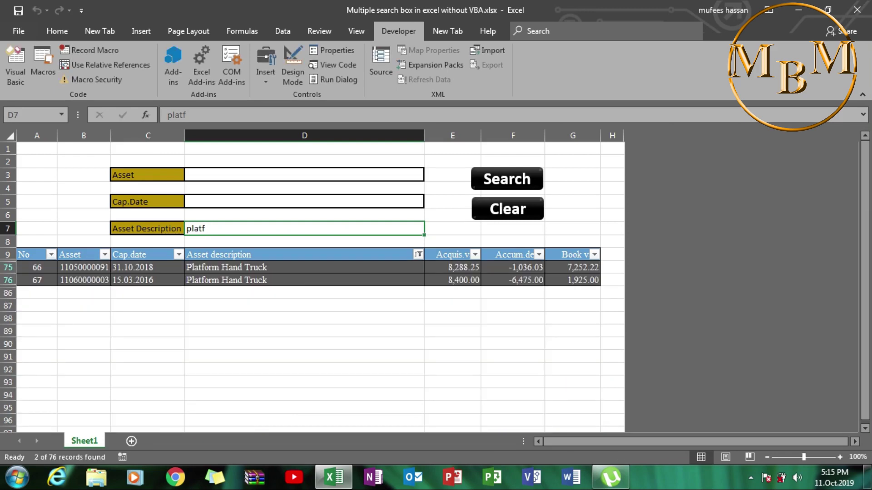
left_click(304, 202)
type("2018")
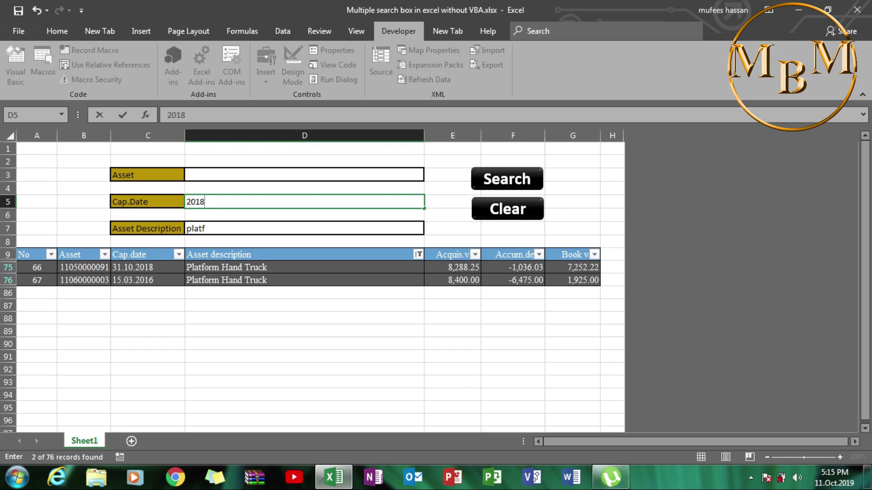
key("Return")
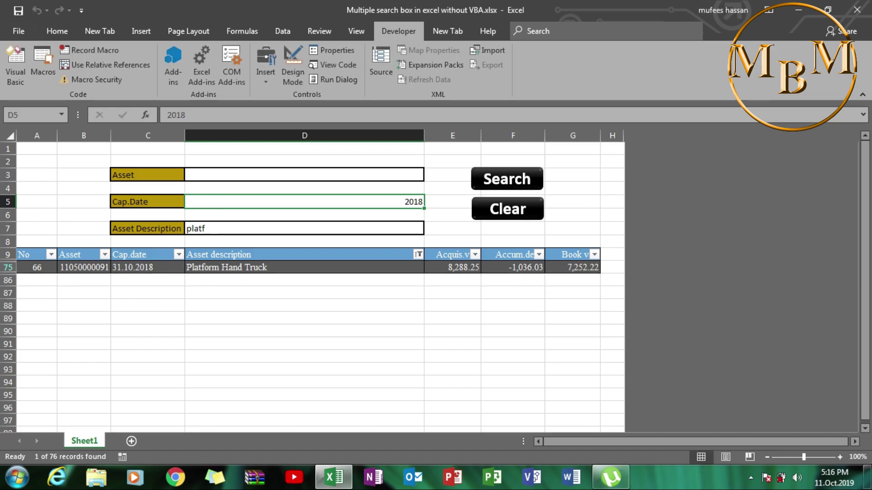
left_click(507, 209)
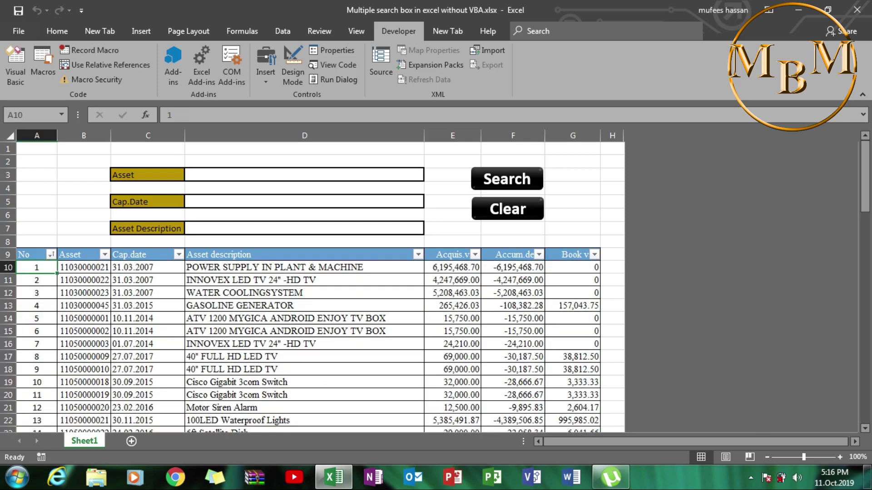
left_click(304, 292)
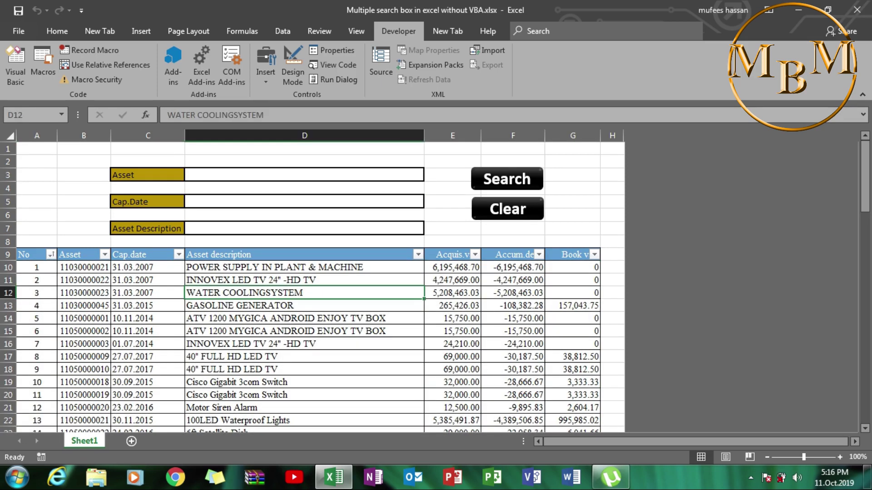
scroll(304, 286, "down", 1)
scroll(305, 286, "down", 2)
scroll(305, 286, "down", 2)
scroll(304, 287, "down", 8)
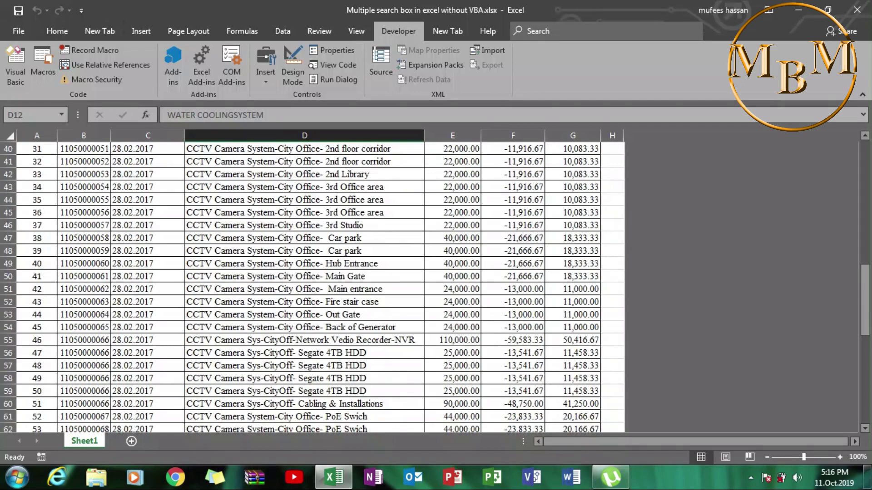
scroll(304, 286, "down", 4)
scroll(304, 287, "up", 1)
scroll(304, 286, "up", 7)
scroll(304, 286, "up", 4)
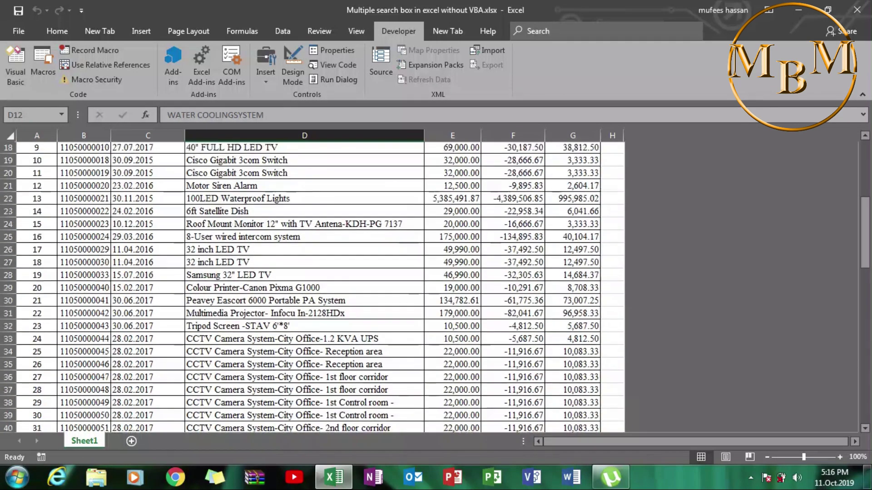
scroll(304, 286, "up", 4)
scroll(304, 286, "up", 2)
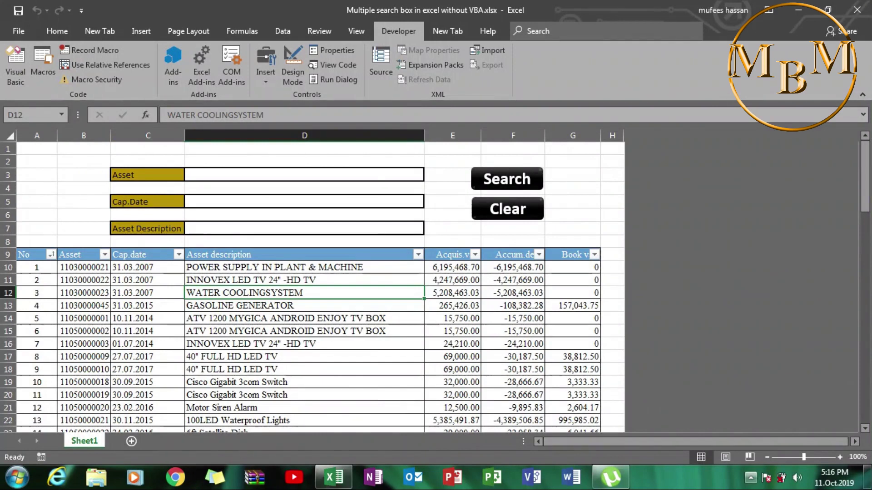
left_click(751, 478)
right_click(749, 412)
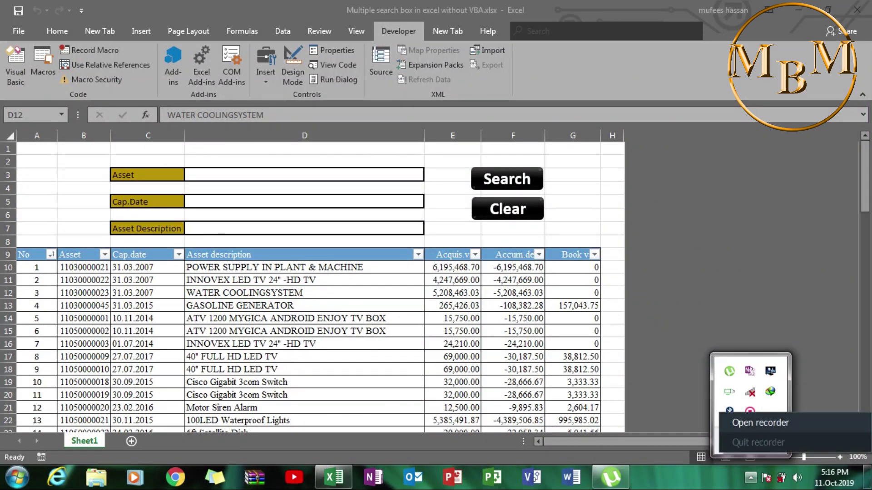
left_click(761, 422)
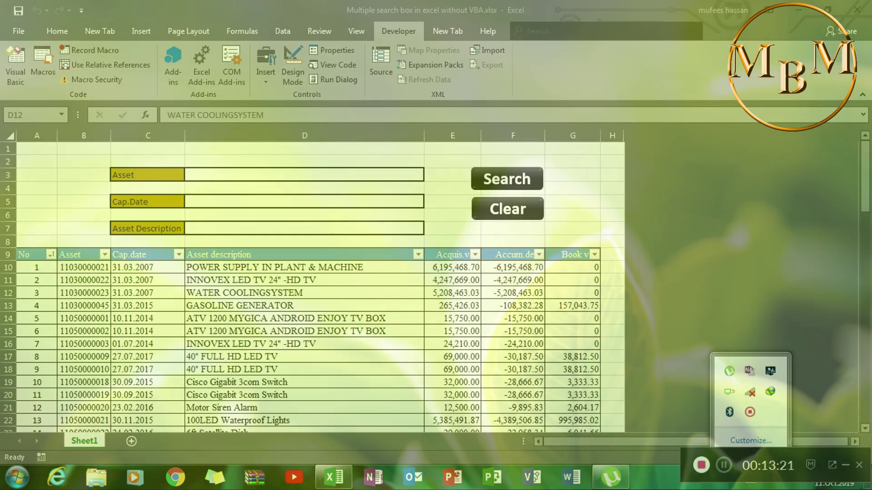